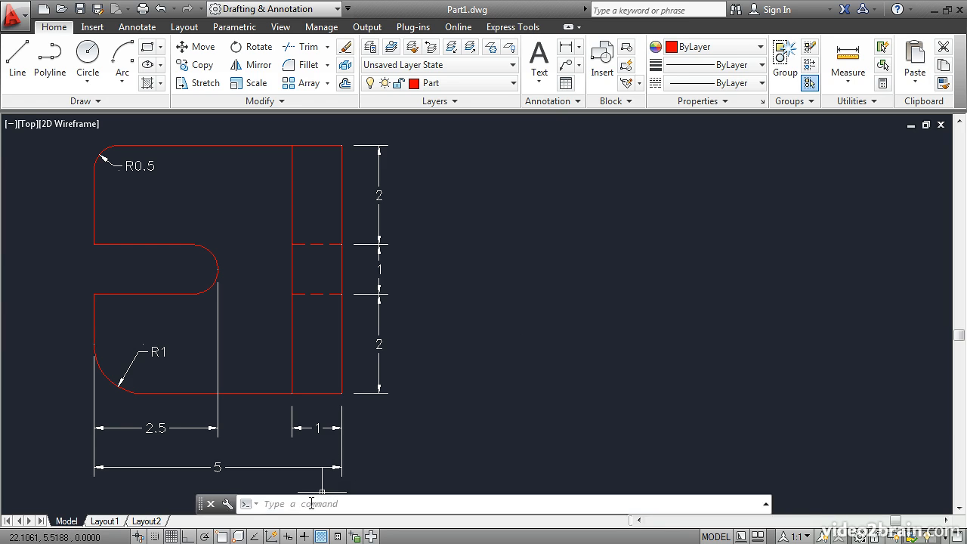
Step: Turn on dynamic input, the grid display and snap mode for drawing
{"action": "left_click", "coordinate": [288, 536]}
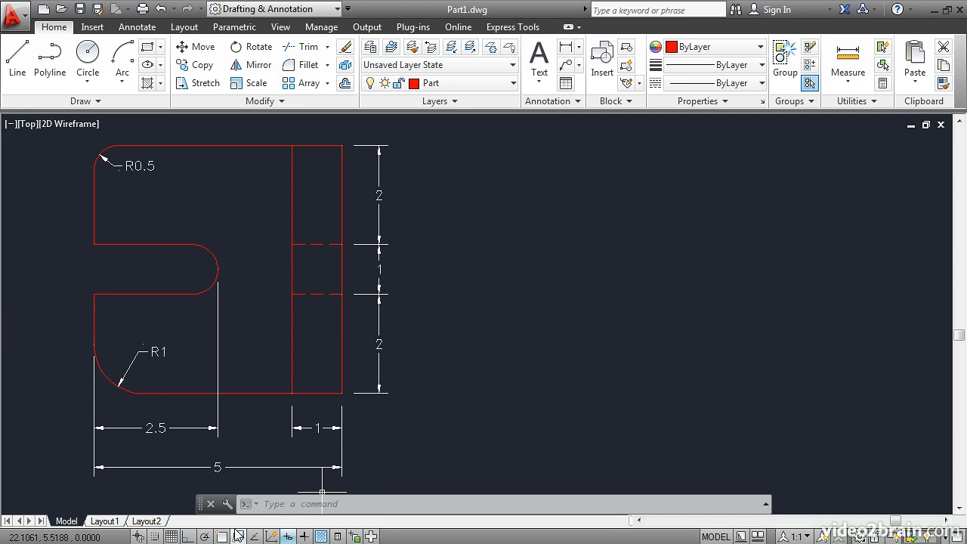
{"action": "left_click", "coordinate": [171, 537]}
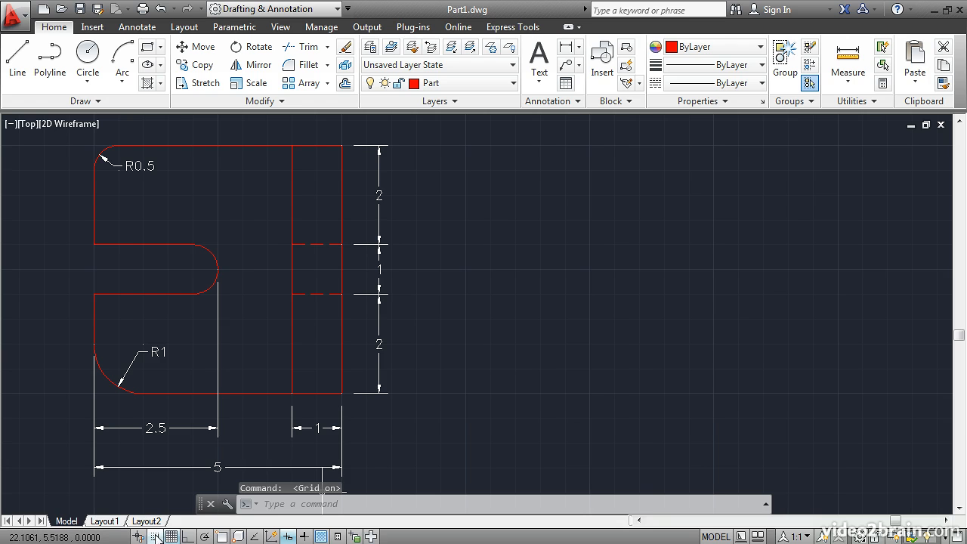
{"action": "left_click", "coordinate": [155, 536]}
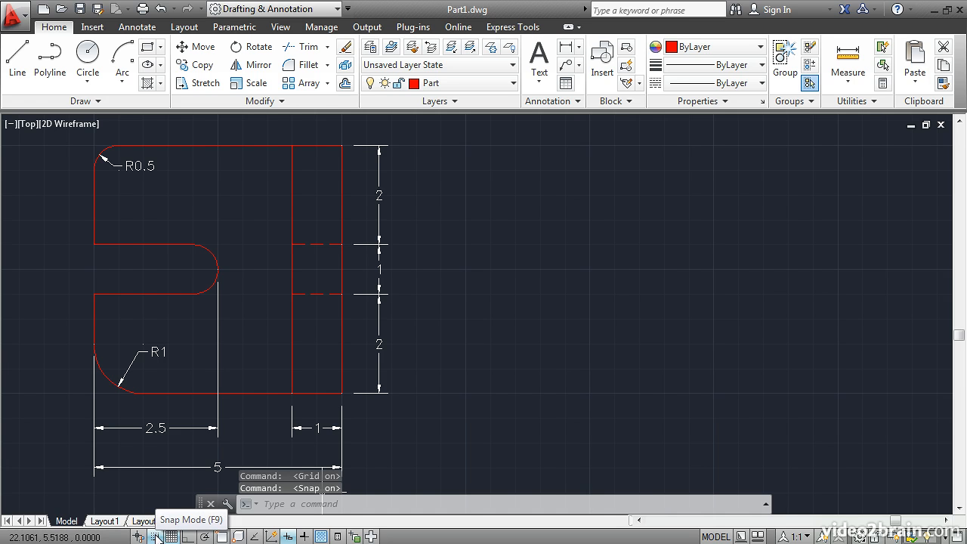
Step: Set the grid X and Y spacing to 1 in the drafting settings
{"action": "right_click", "coordinate": [172, 536]}
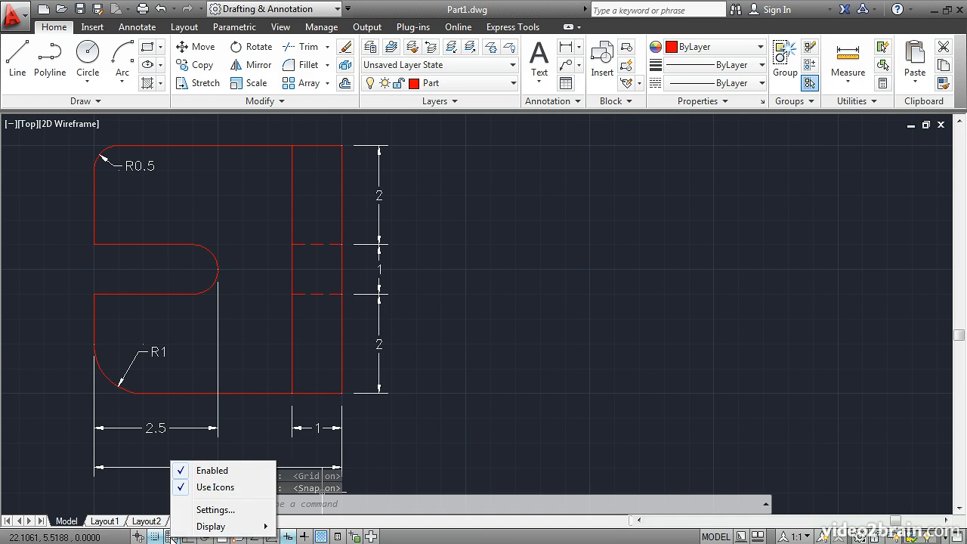
{"action": "left_click", "coordinate": [215, 510]}
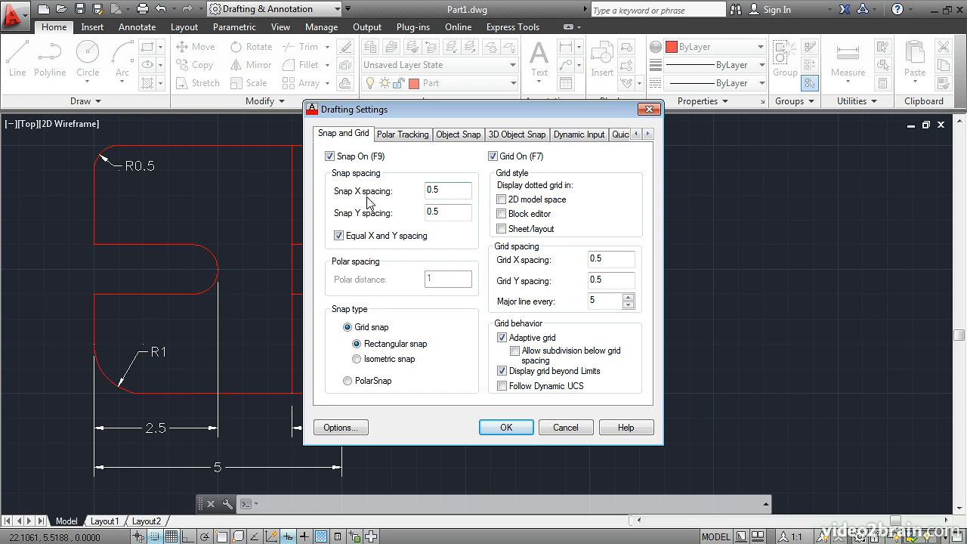
{"action": "double_click", "coordinate": [592, 260]}
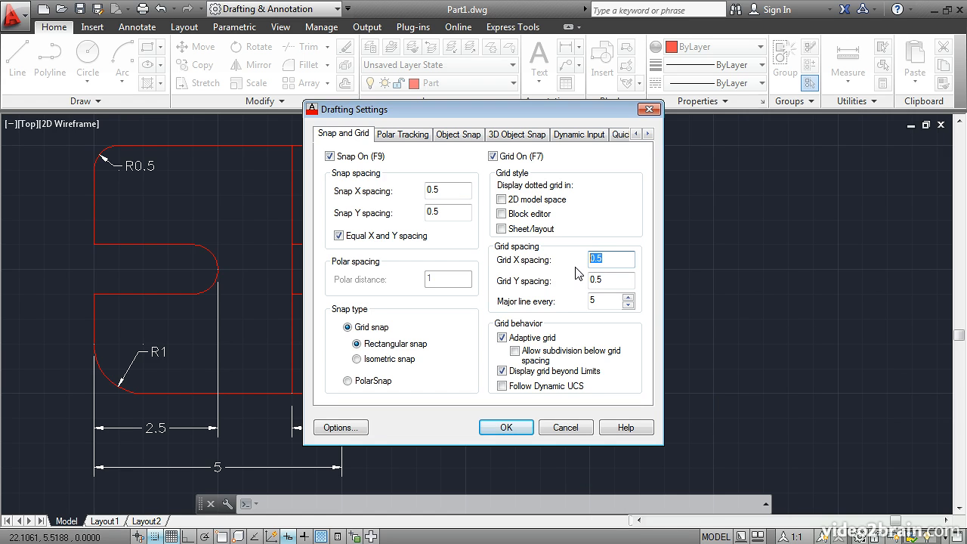
{"action": "type", "text": "1"}
{"action": "key", "text": "Tab"}
{"action": "type", "text": "1"}
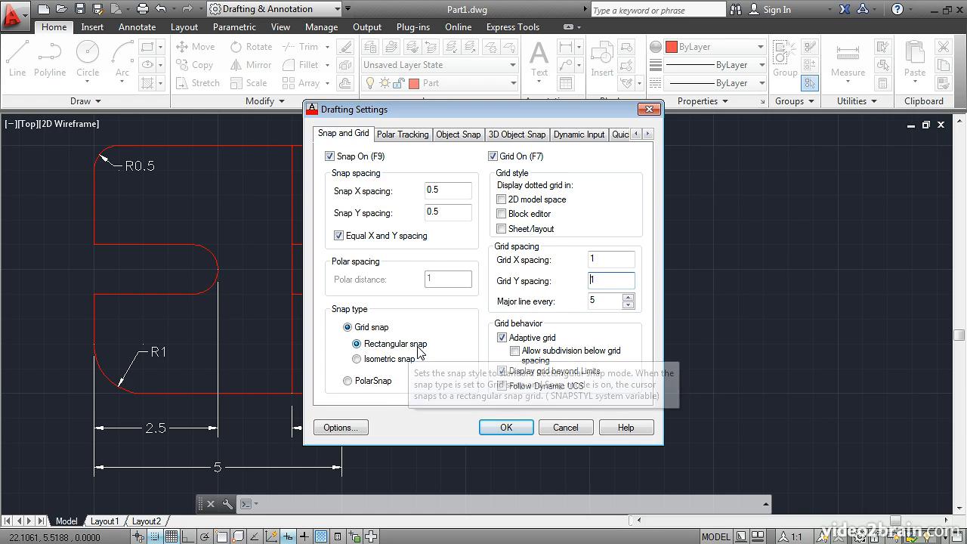
{"action": "left_click", "coordinate": [499, 427]}
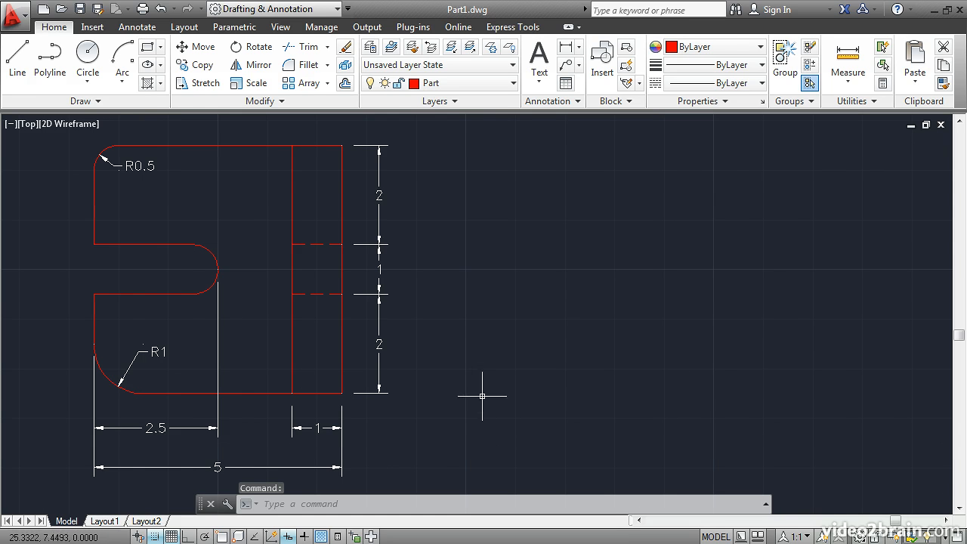
Step: Draw a closed 5 by 5 line outline beside the original part, with a 2.5 by 1 notch centred in its left edge
{"action": "left_click", "coordinate": [25, 62]}
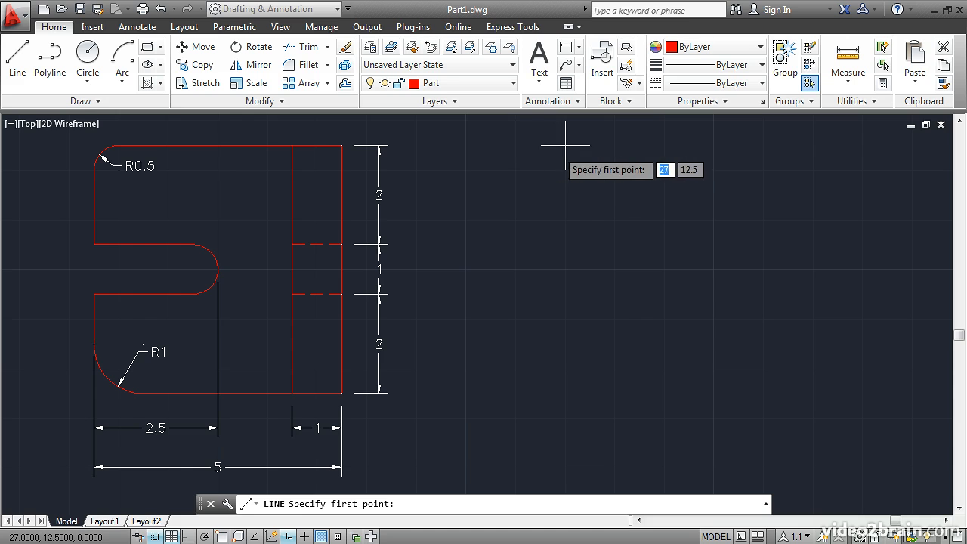
{"action": "left_click", "coordinate": [714, 145]}
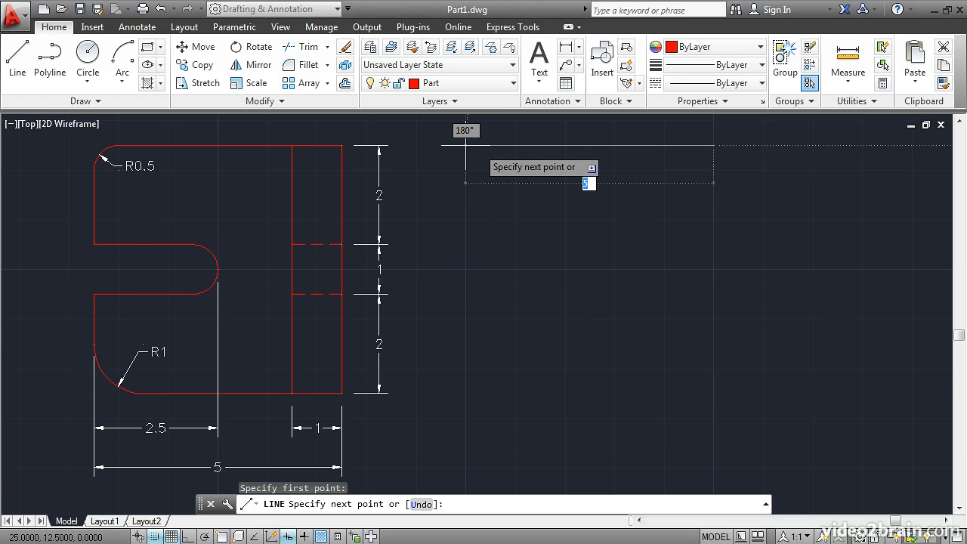
{"action": "left_click", "coordinate": [465, 145]}
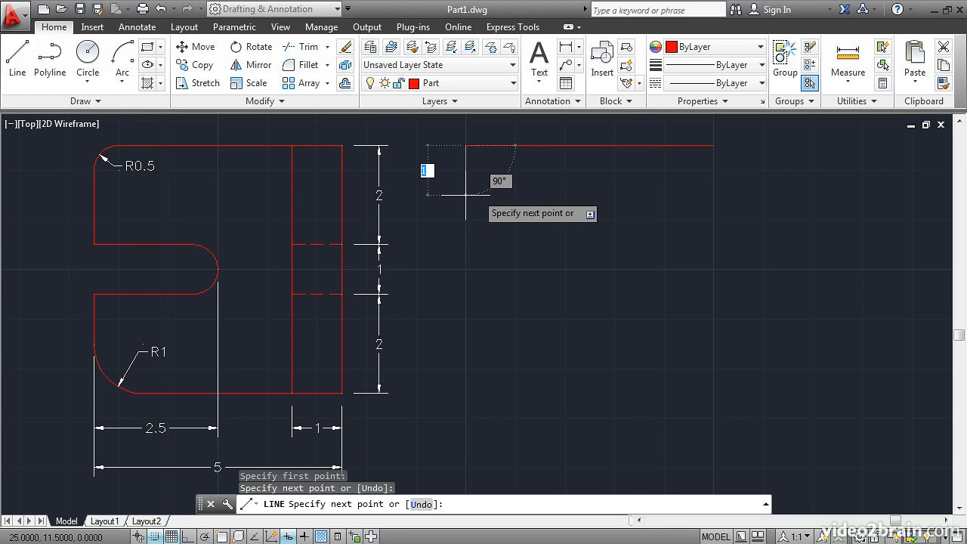
{"action": "left_click", "coordinate": [465, 244]}
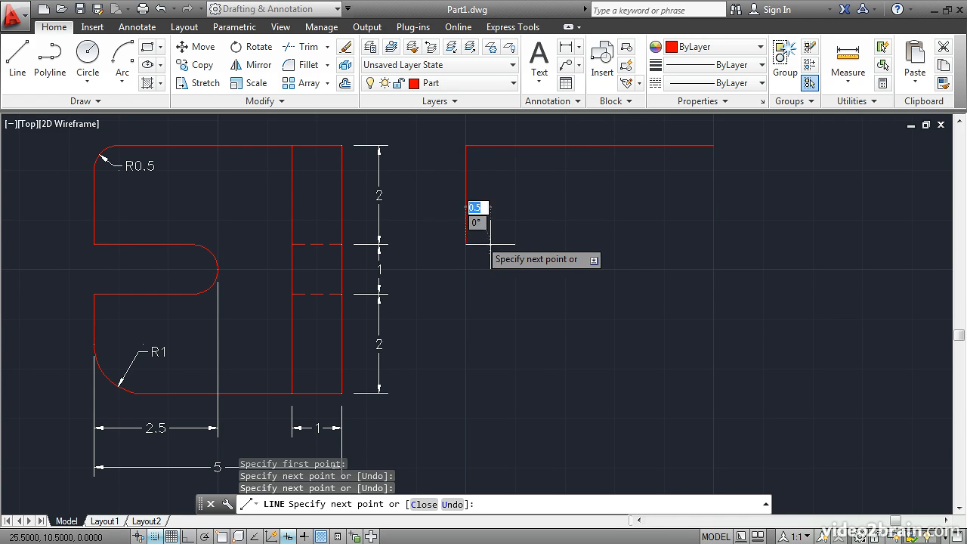
{"action": "left_click", "coordinate": [589, 243]}
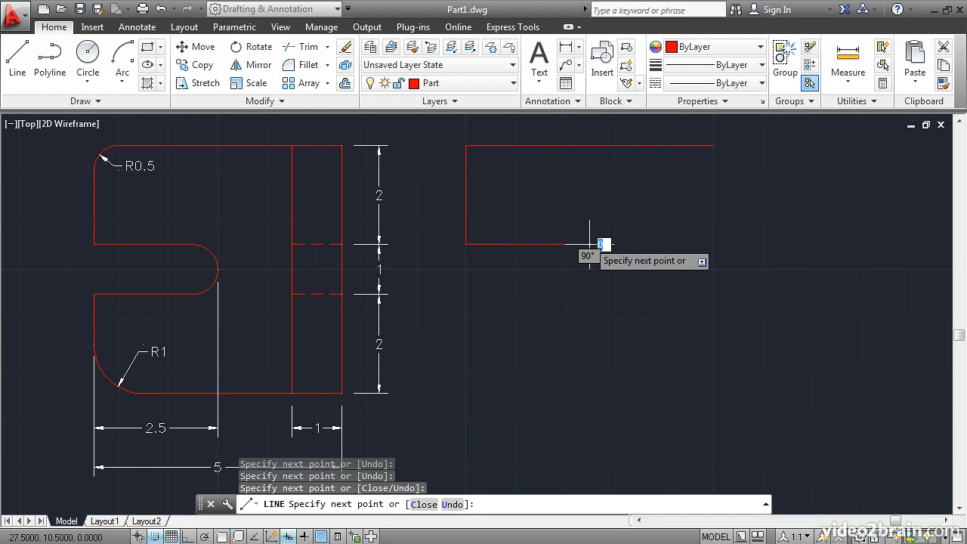
{"action": "left_click", "coordinate": [589, 294]}
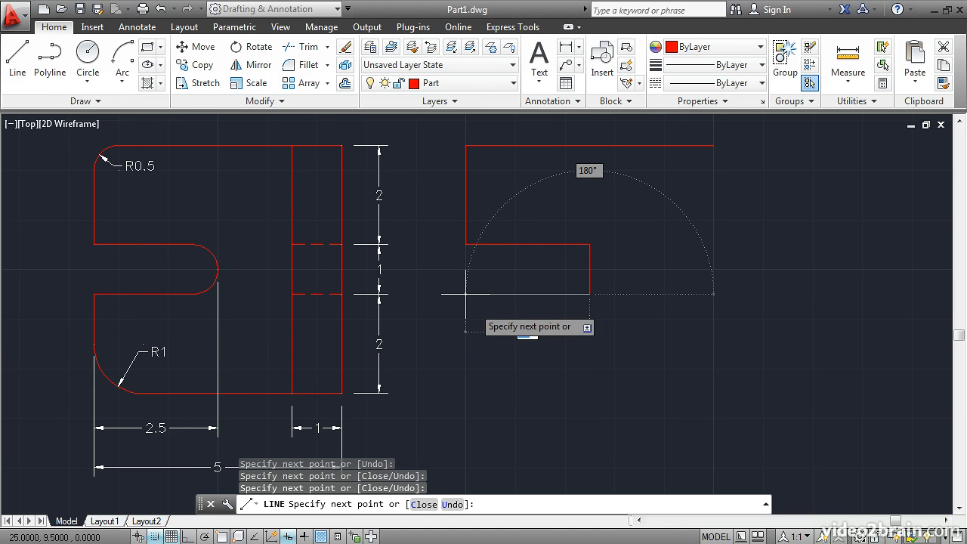
{"action": "left_click", "coordinate": [466, 294]}
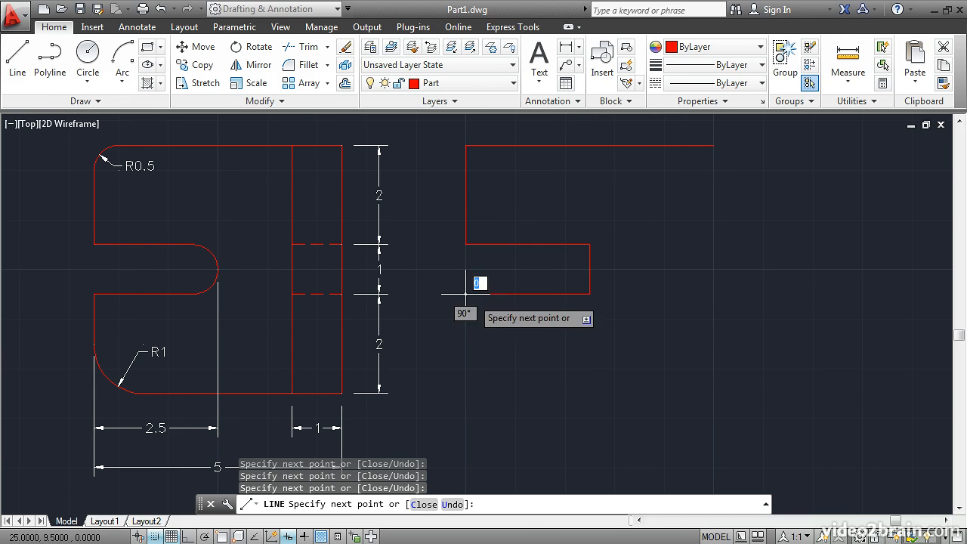
{"action": "left_click", "coordinate": [466, 393]}
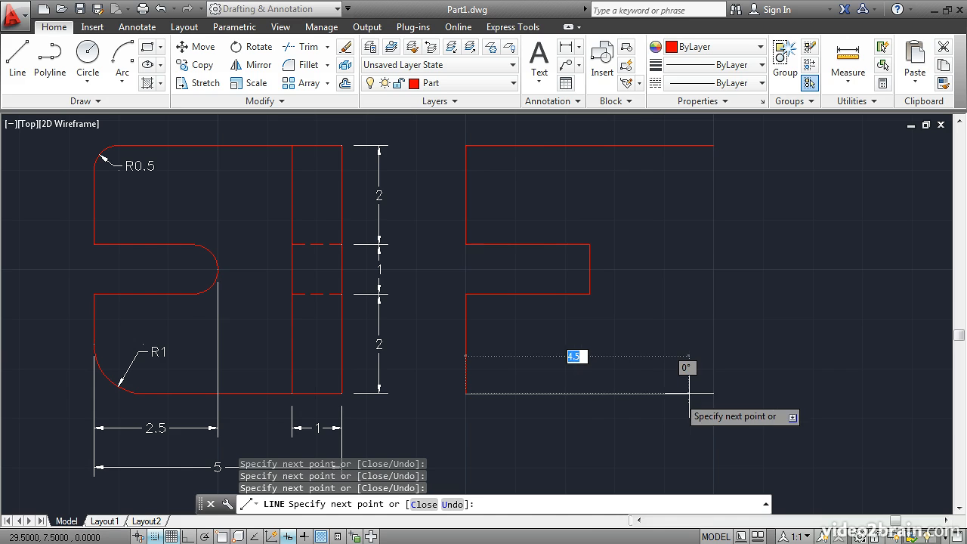
{"action": "left_click", "coordinate": [714, 393]}
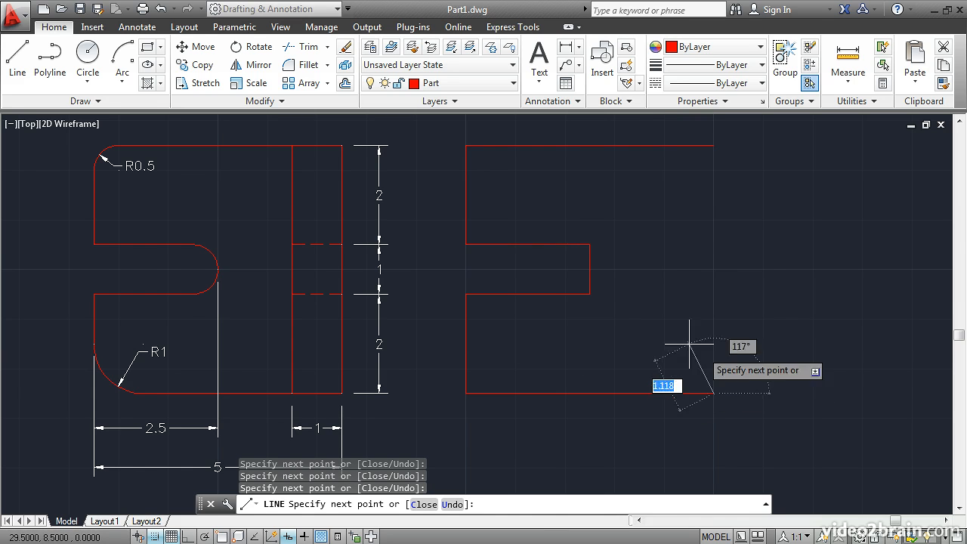
{"action": "left_click", "coordinate": [714, 145]}
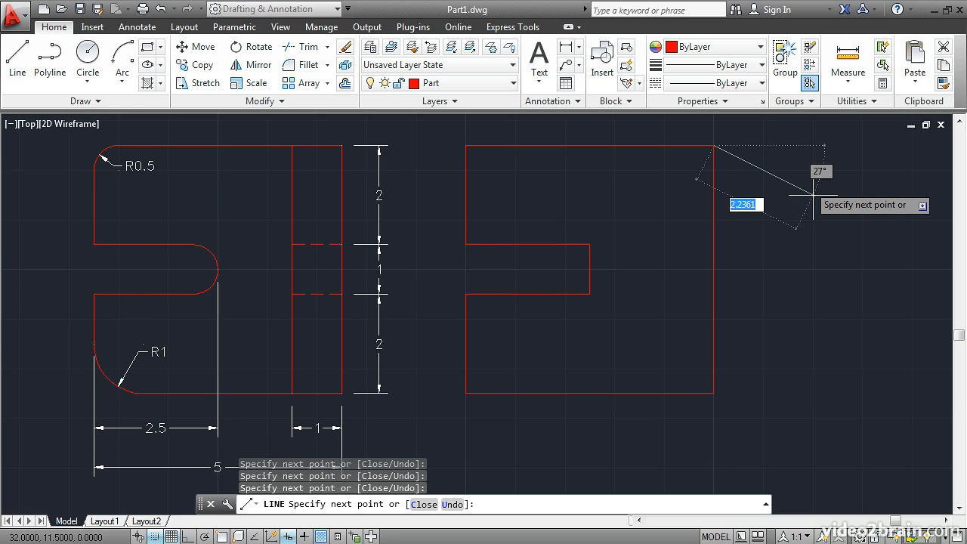
{"action": "key", "text": "Return"}
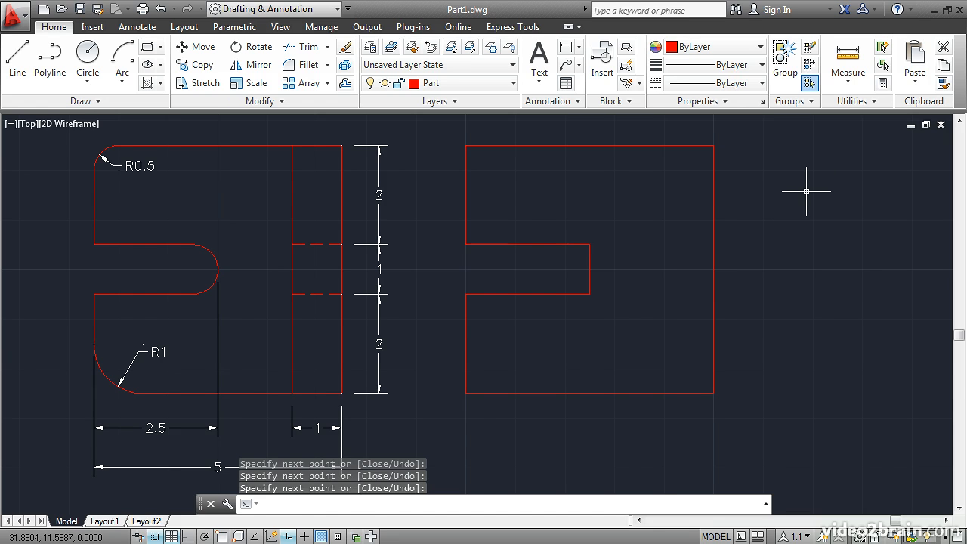
Step: Draw a full-height vertical line inside the new outline, 1 unit in from its right edge
{"action": "key", "text": "Return"}
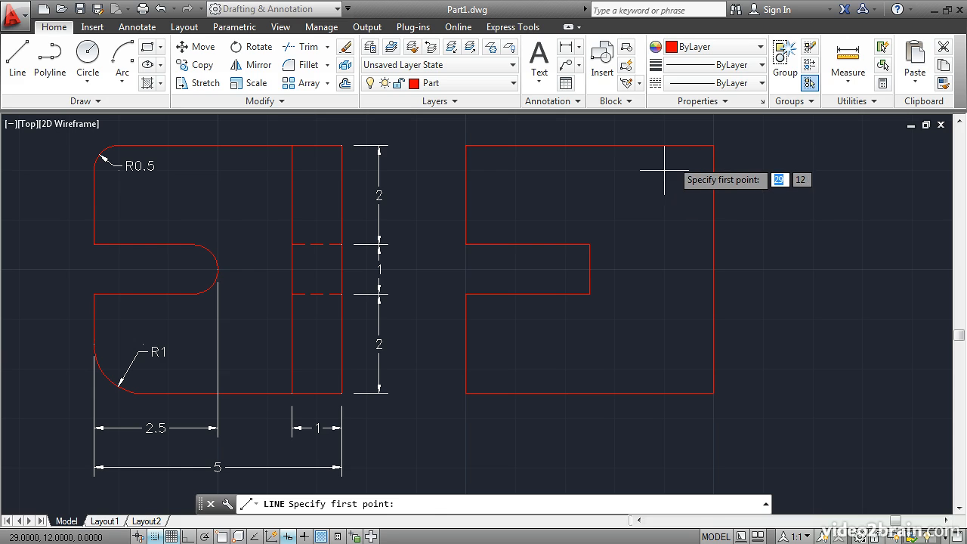
{"action": "left_click", "coordinate": [664, 145]}
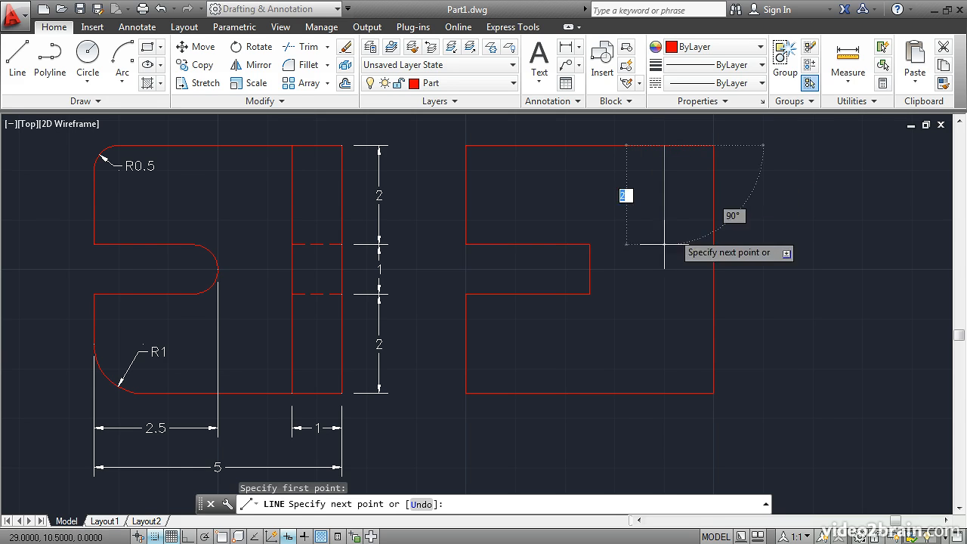
{"action": "left_click", "coordinate": [665, 393]}
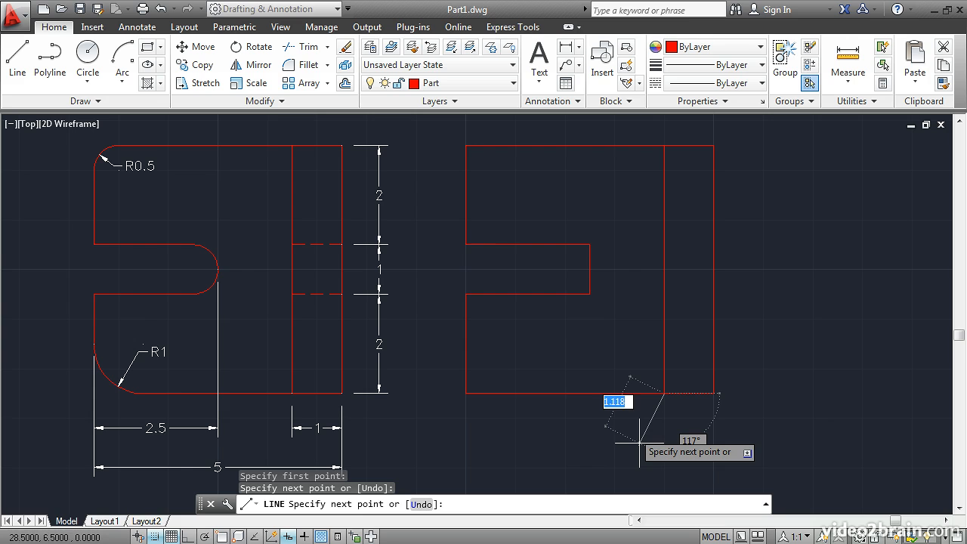
{"action": "key", "text": "Return"}
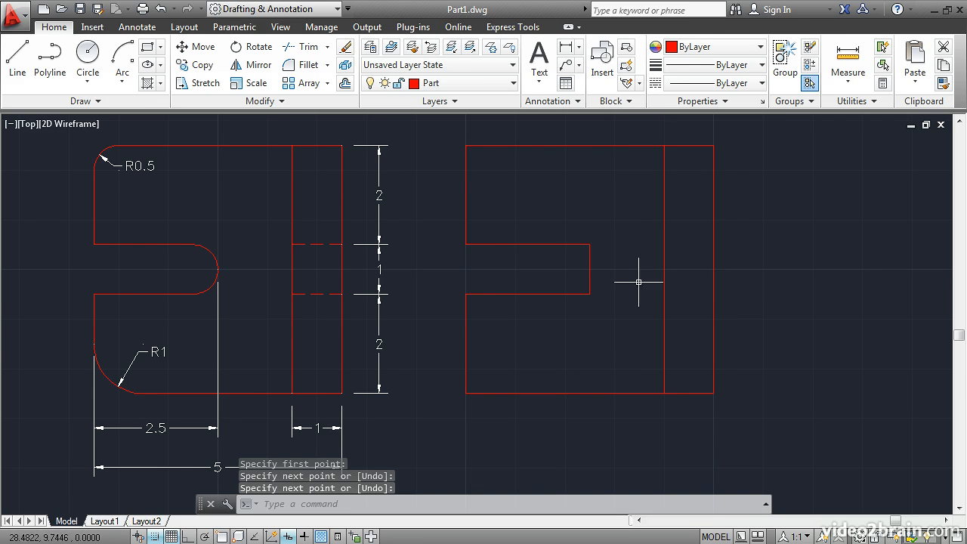
Step: Draw two horizontal 1-unit lines from the inner vertical line to the right edge, level with the notch's upper and lower edges
{"action": "key", "text": "Return"}
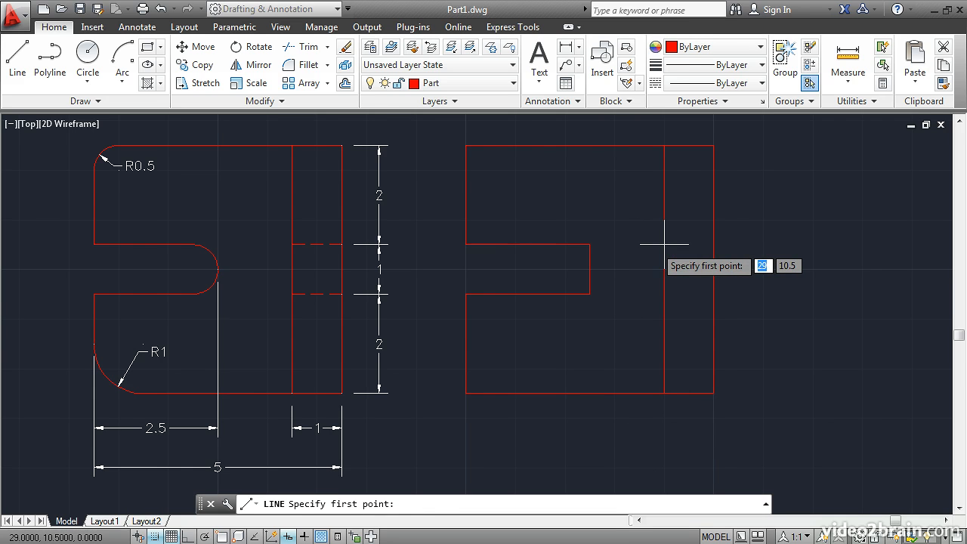
{"action": "left_click", "coordinate": [664, 244]}
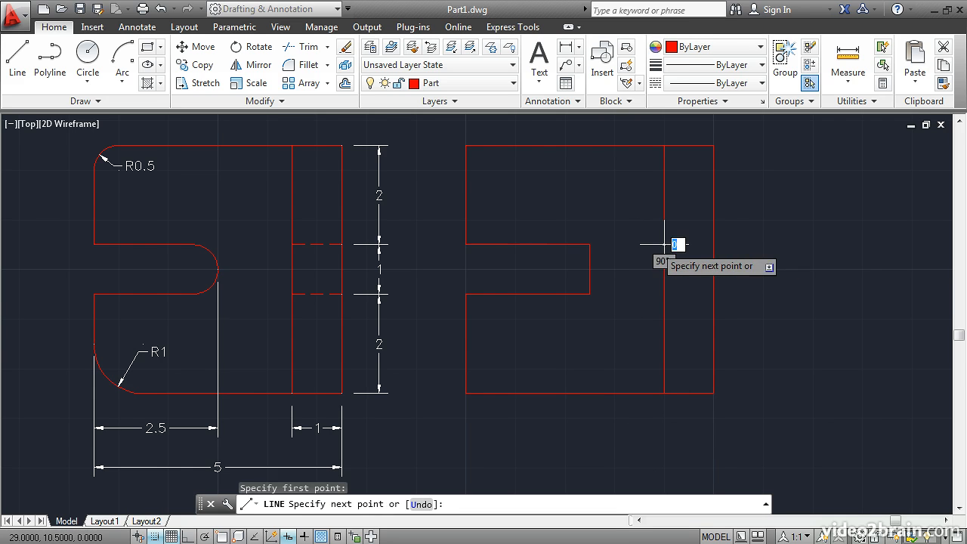
{"action": "left_click", "coordinate": [713, 244]}
{"action": "key", "text": "Return"}
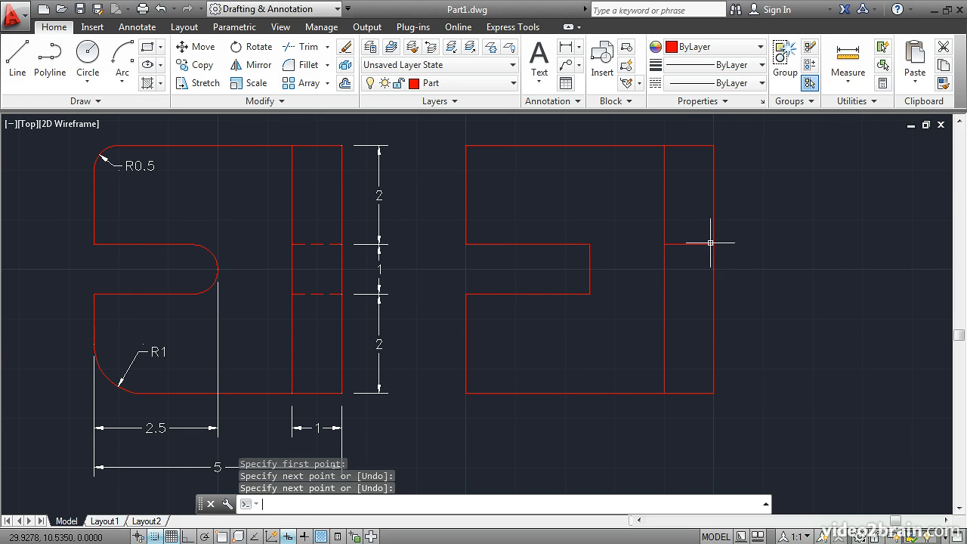
{"action": "key", "text": "Return"}
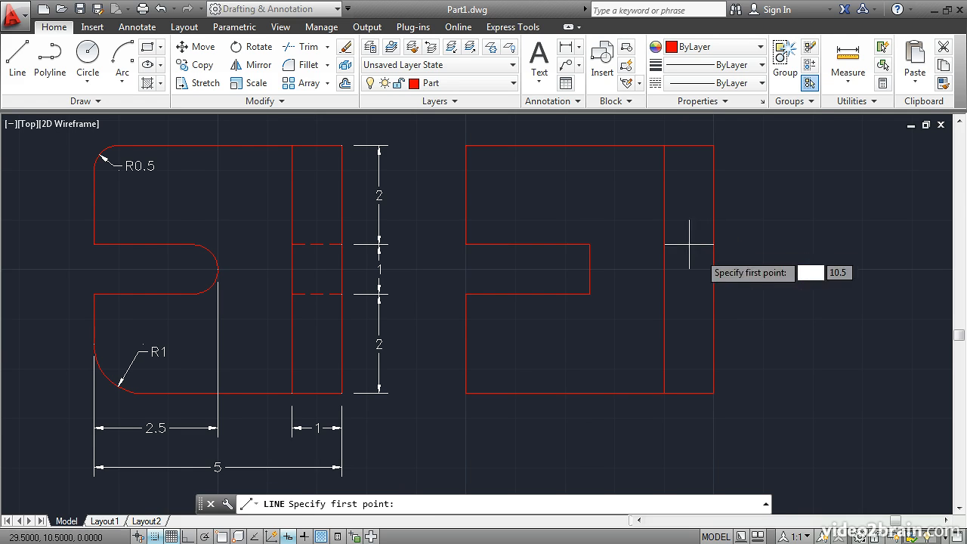
{"action": "left_click", "coordinate": [665, 294]}
{"action": "left_click", "coordinate": [714, 294]}
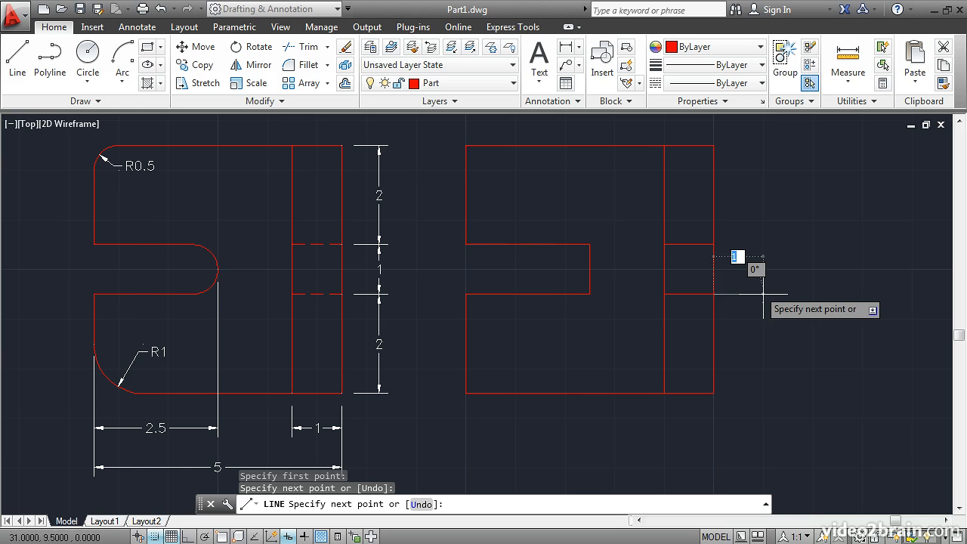
{"action": "key", "text": "Return"}
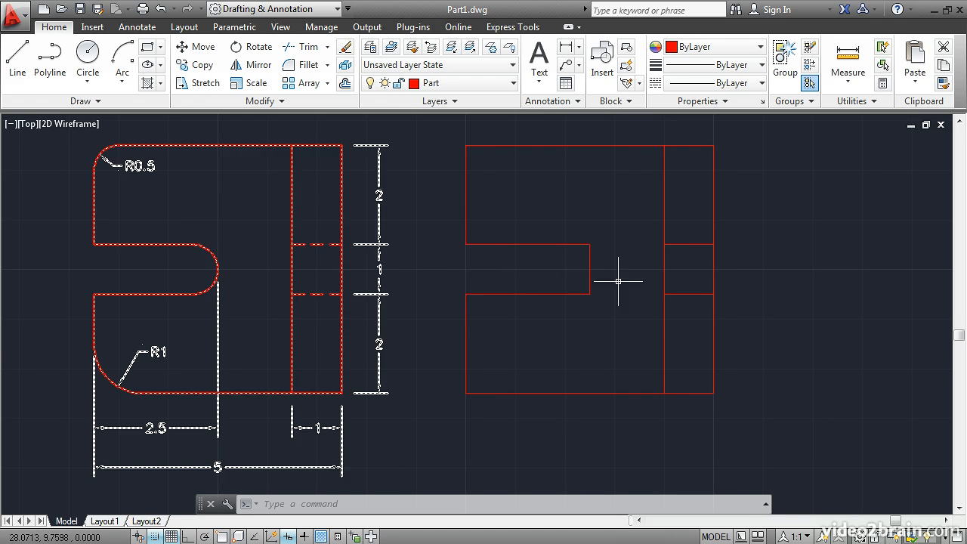
Step: Change the linetype of the two short horizontal lines at the new part's right edge to HIDDEN
{"action": "left_click", "coordinate": [688, 295]}
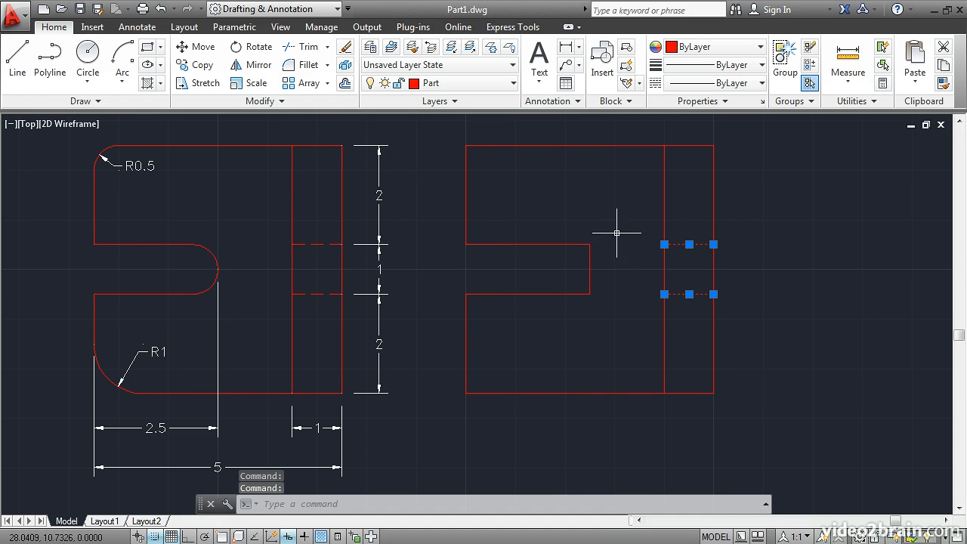
{"action": "right_click", "coordinate": [562, 158]}
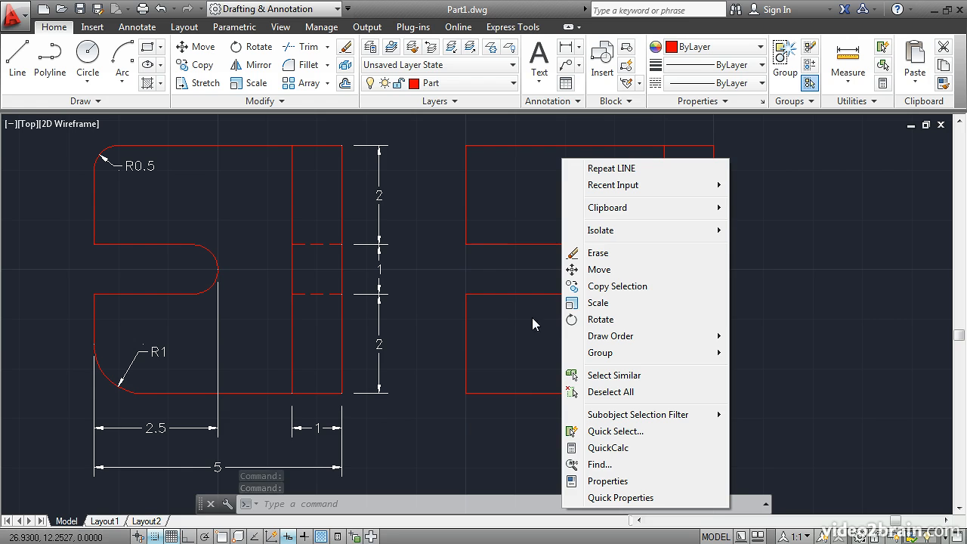
{"action": "left_click", "coordinate": [646, 482]}
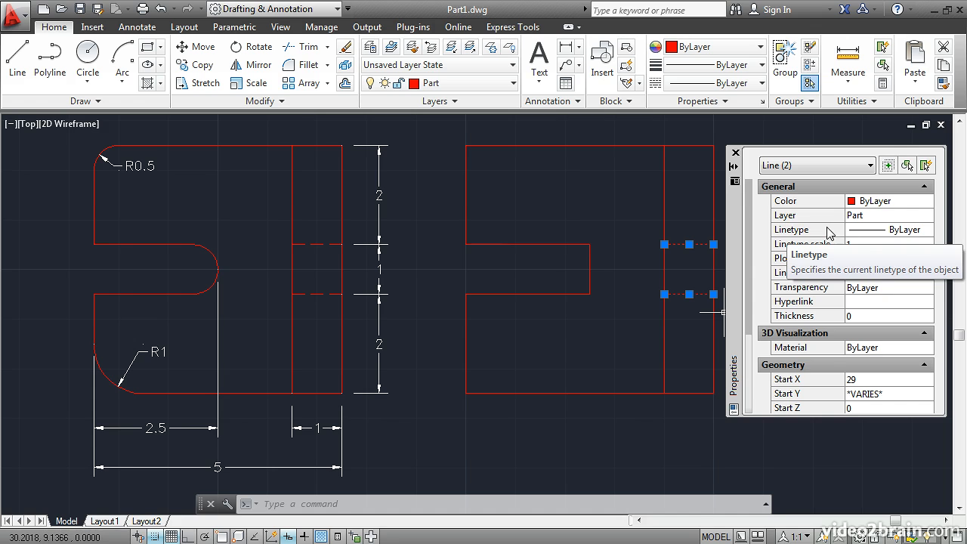
{"action": "left_click", "coordinate": [899, 233]}
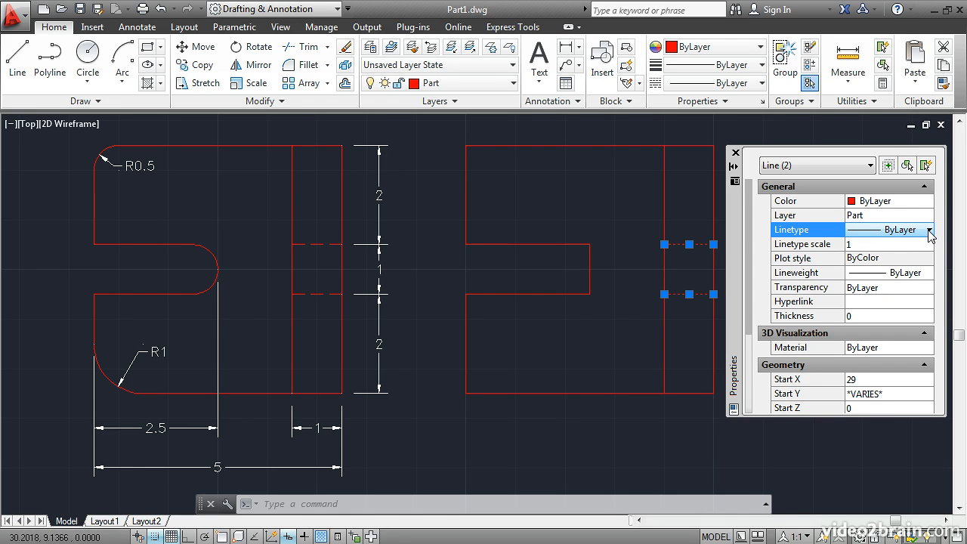
{"action": "left_click", "coordinate": [930, 231]}
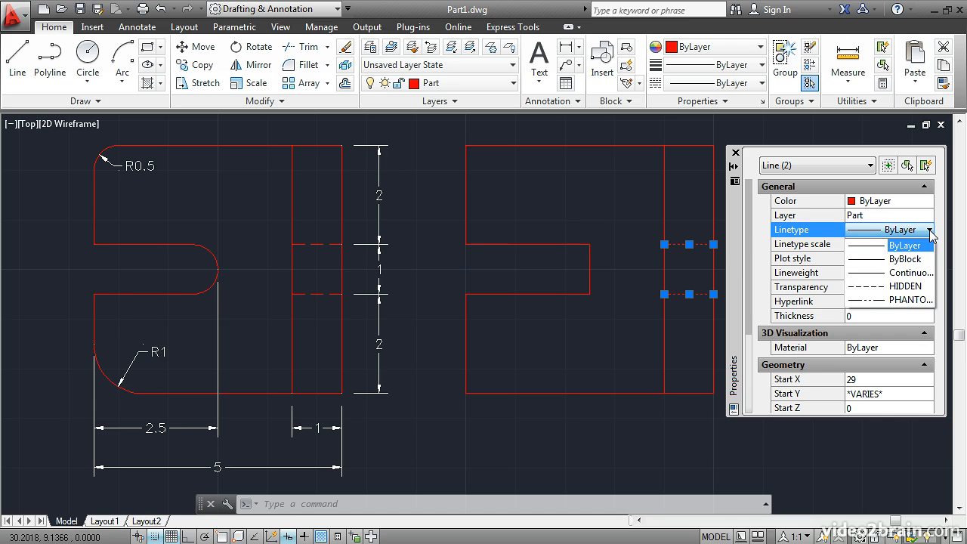
{"action": "left_click", "coordinate": [882, 293]}
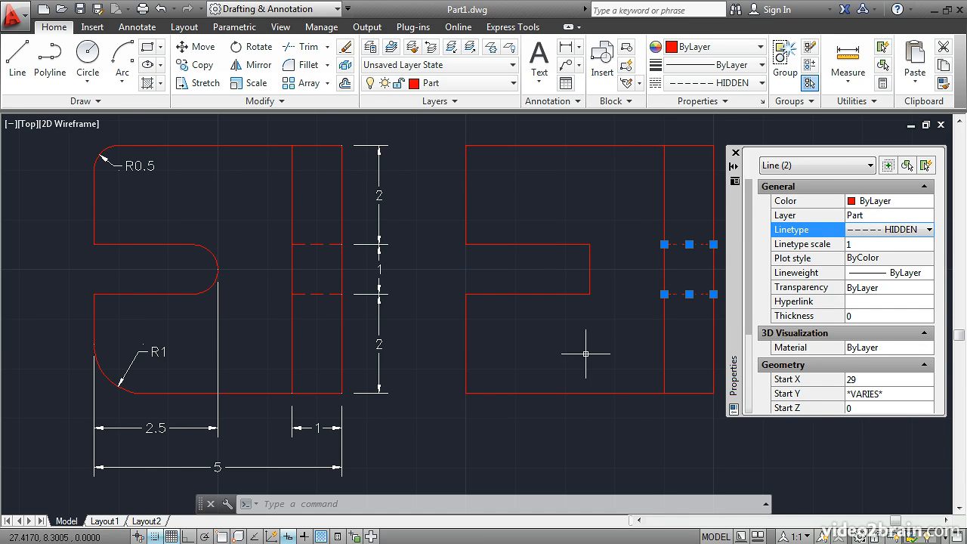
Step: Close the Properties palette and draw a 0.5-radius Start, Center, End arc bulging right from the new notch's vertical end line
{"action": "key", "text": "Escape"}
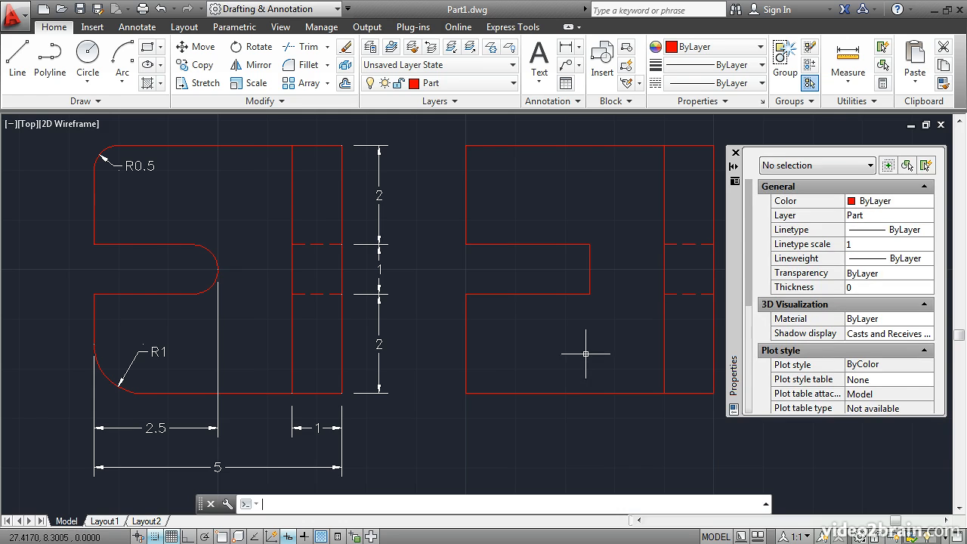
{"action": "left_click", "coordinate": [735, 153]}
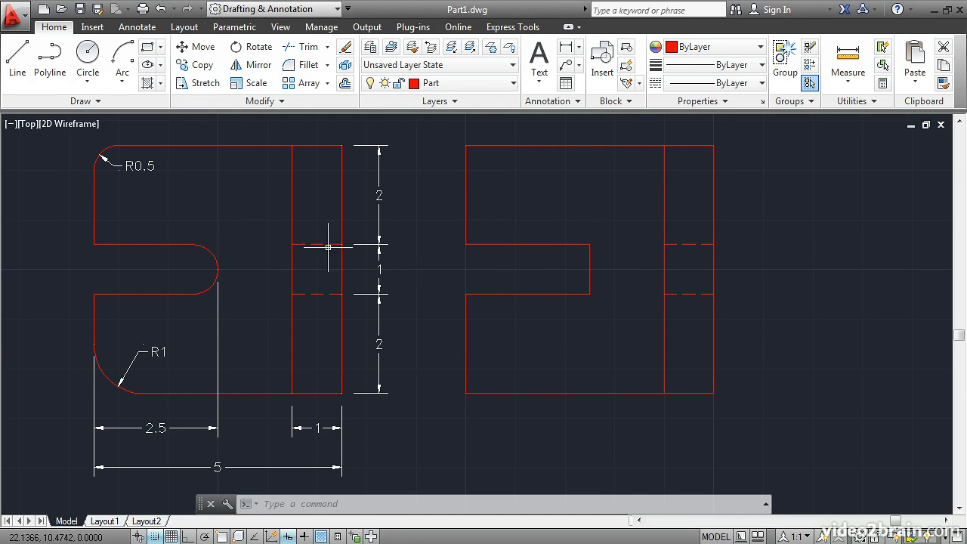
{"action": "left_click", "coordinate": [124, 88]}
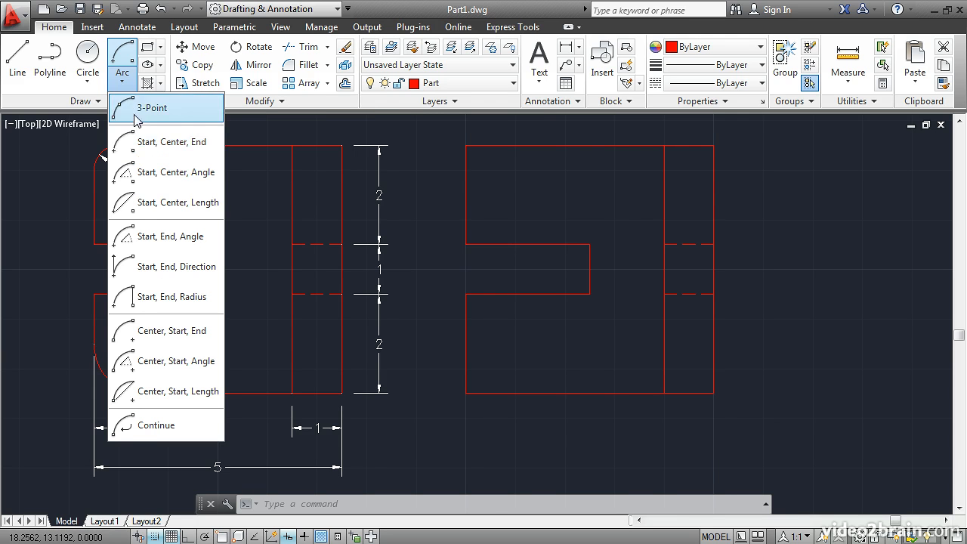
{"action": "left_click", "coordinate": [146, 151]}
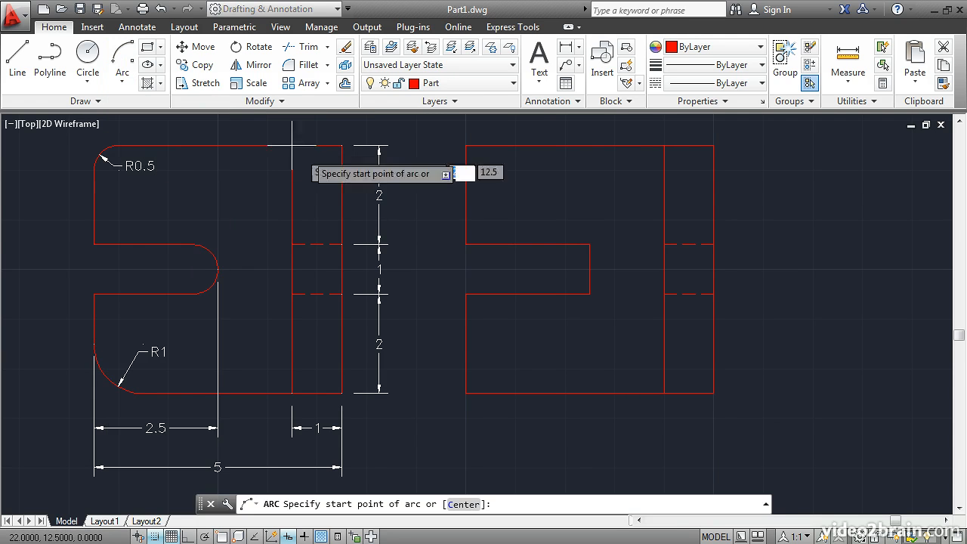
{"action": "left_click", "coordinate": [590, 294]}
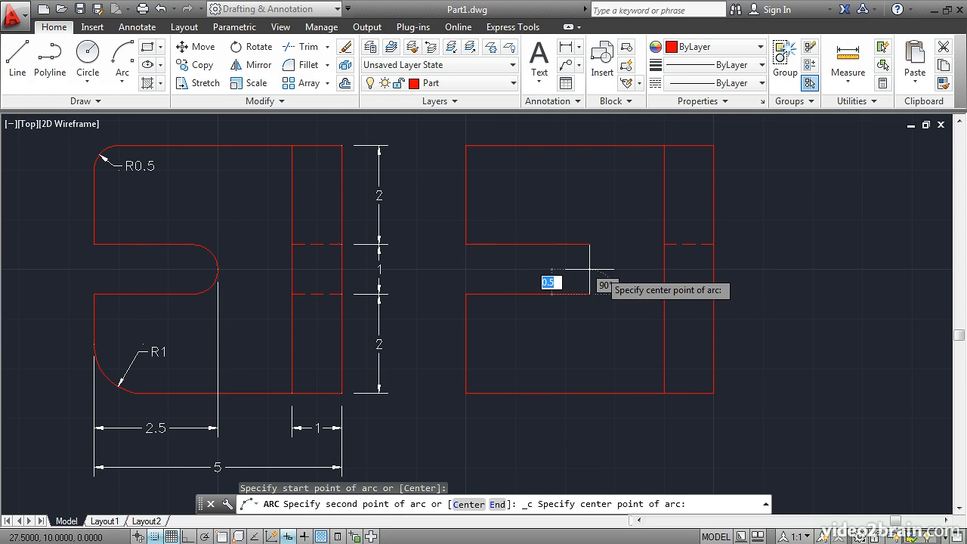
{"action": "left_click", "coordinate": [589, 269]}
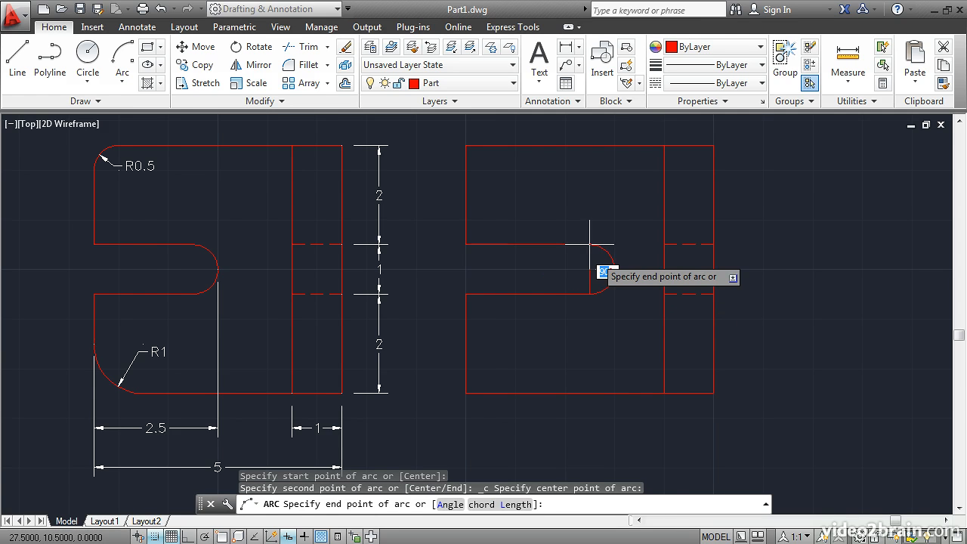
{"action": "left_click", "coordinate": [589, 244]}
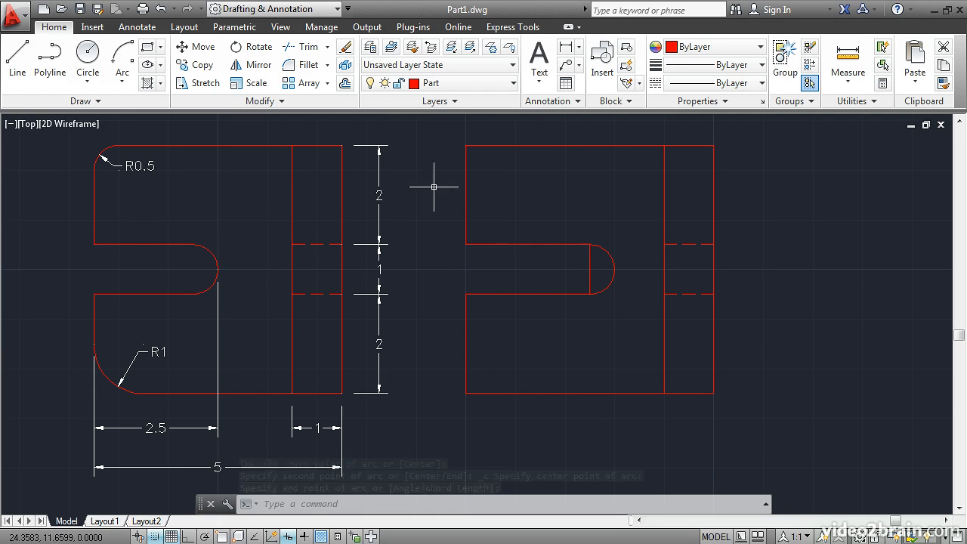
Step: Erase the short vertical line closing the new part's notch inside the arc
{"action": "left_click", "coordinate": [347, 48]}
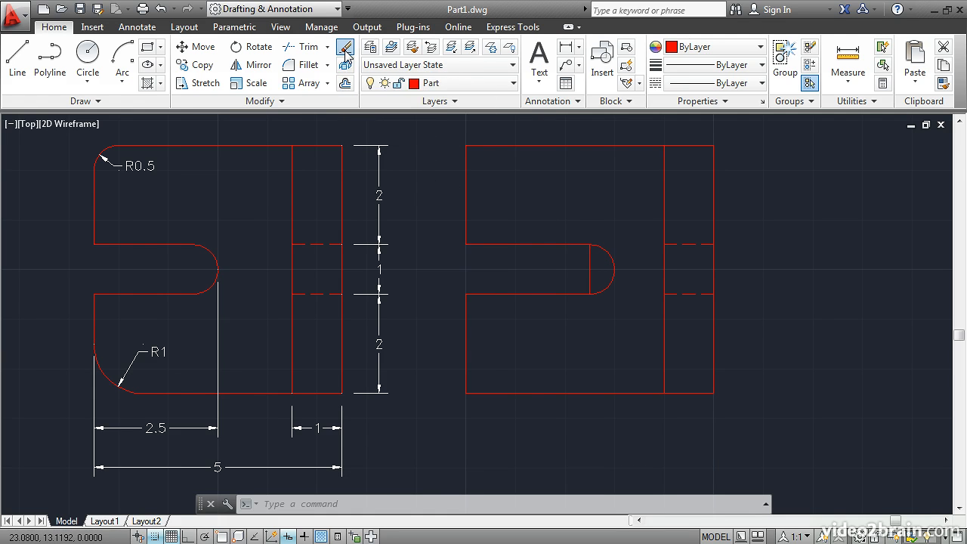
{"action": "left_click", "coordinate": [590, 264]}
{"action": "key", "text": "Return"}
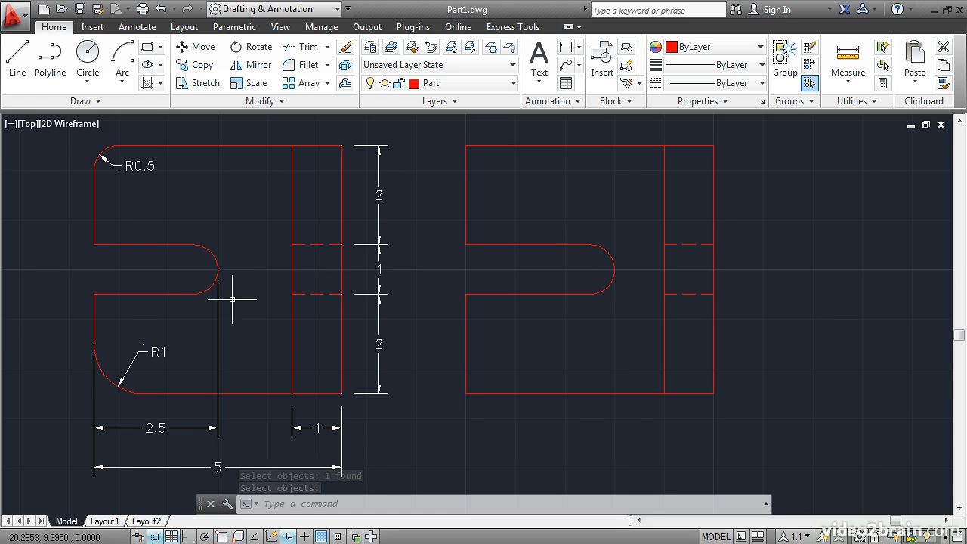
{"action": "left_click", "coordinate": [363, 235]}
{"action": "key", "text": "Escape"}
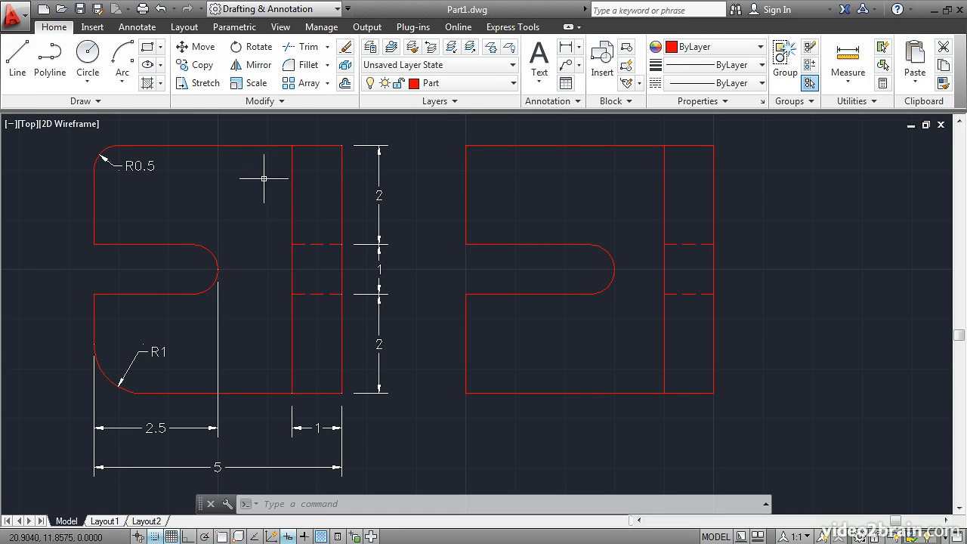
Step: Stretch the rounded end of the new part's notch 0.5 units to the left
{"action": "left_click", "coordinate": [204, 83]}
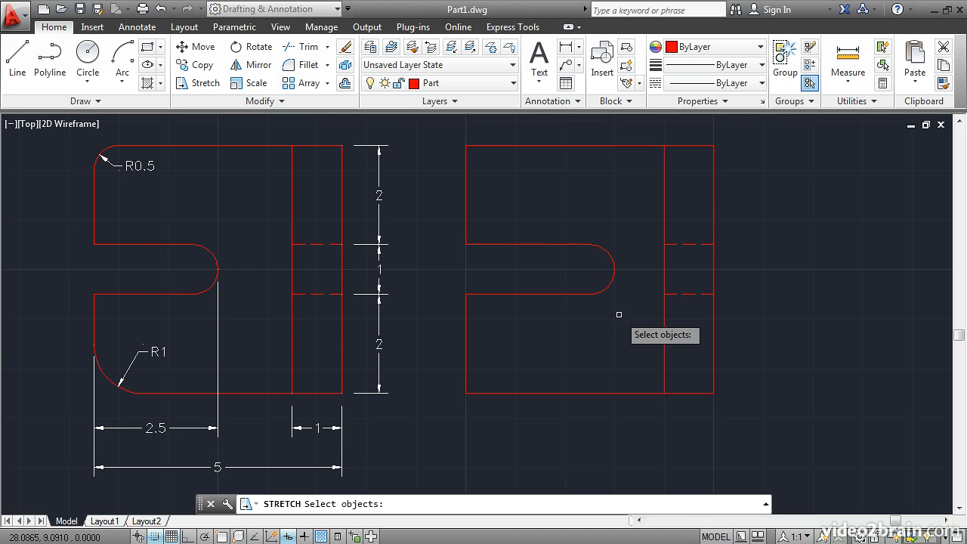
{"action": "left_click", "coordinate": [633, 309]}
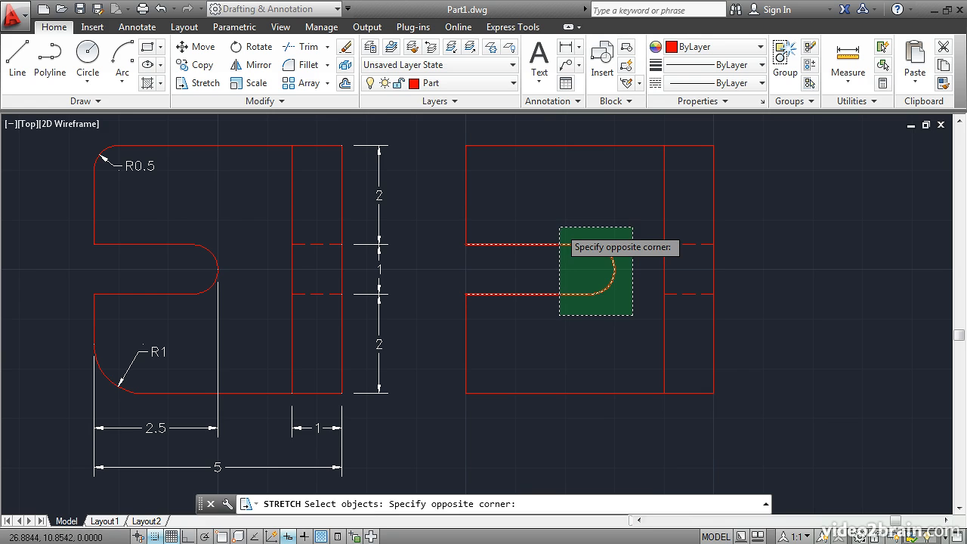
{"action": "left_click", "coordinate": [560, 228]}
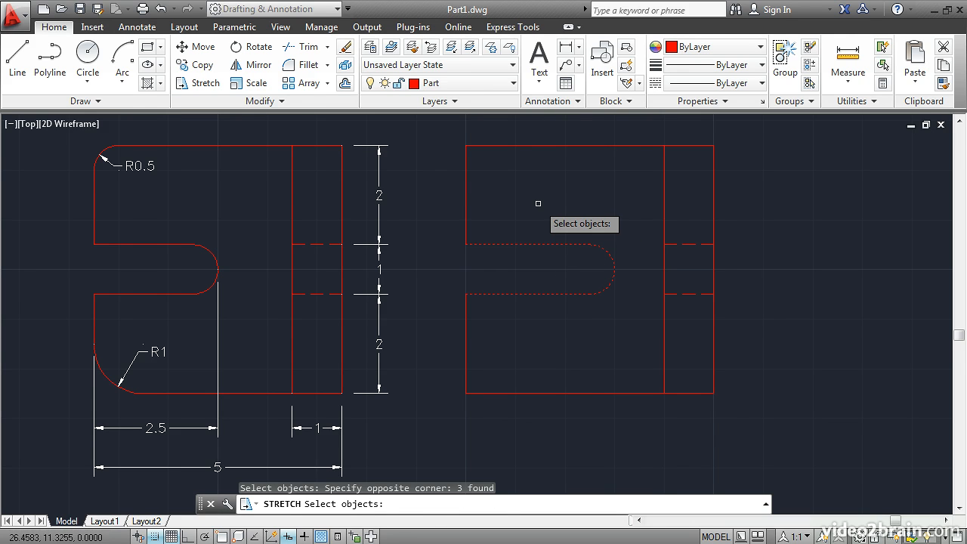
{"action": "key", "text": "Return"}
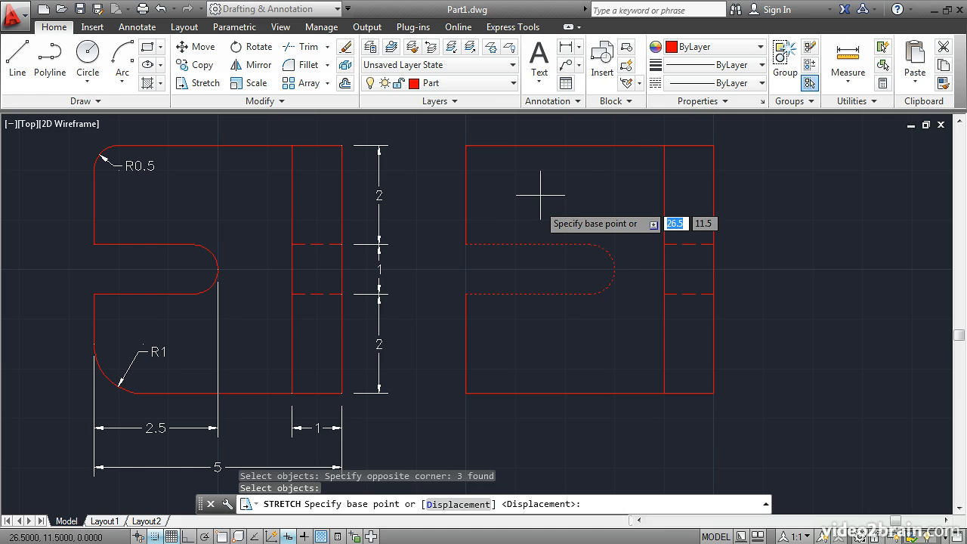
{"action": "left_click", "coordinate": [589, 195]}
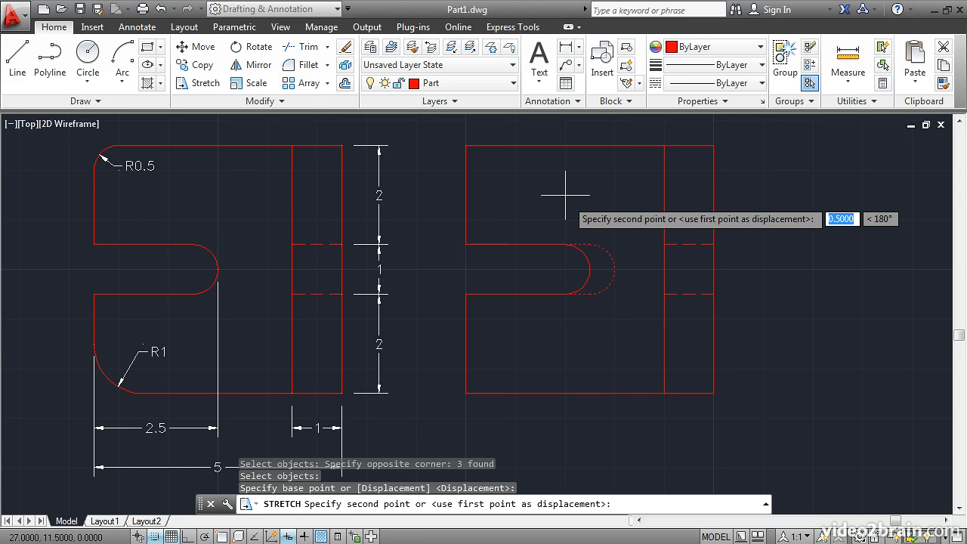
{"action": "left_click", "coordinate": [565, 195]}
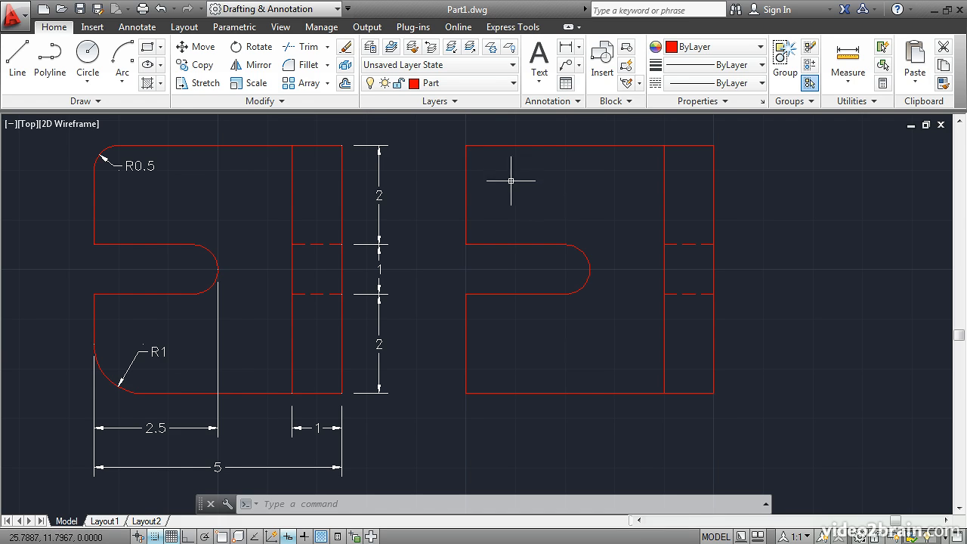
Step: Fillet the new part's upper-left corner with a radius of 0.5
{"action": "left_click", "coordinate": [312, 66]}
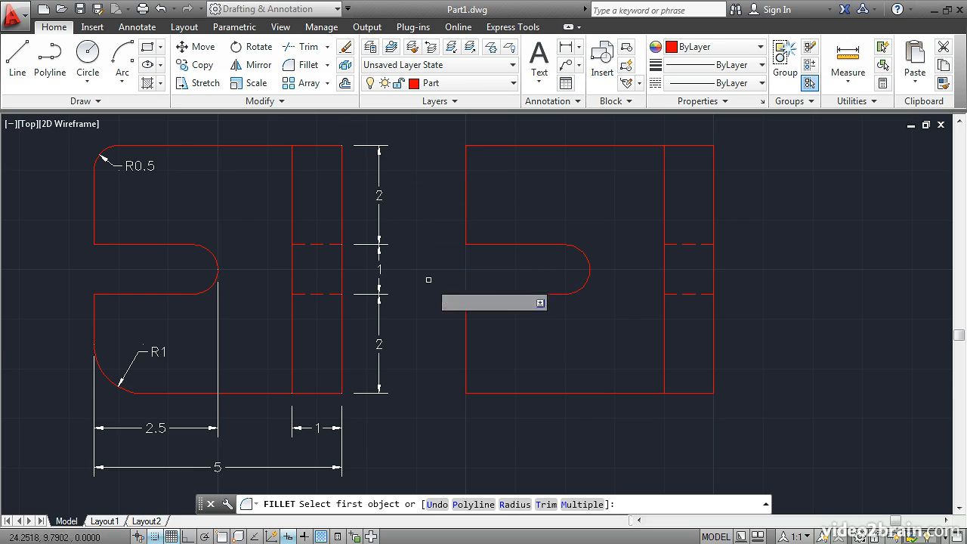
{"action": "left_click", "coordinate": [522, 504]}
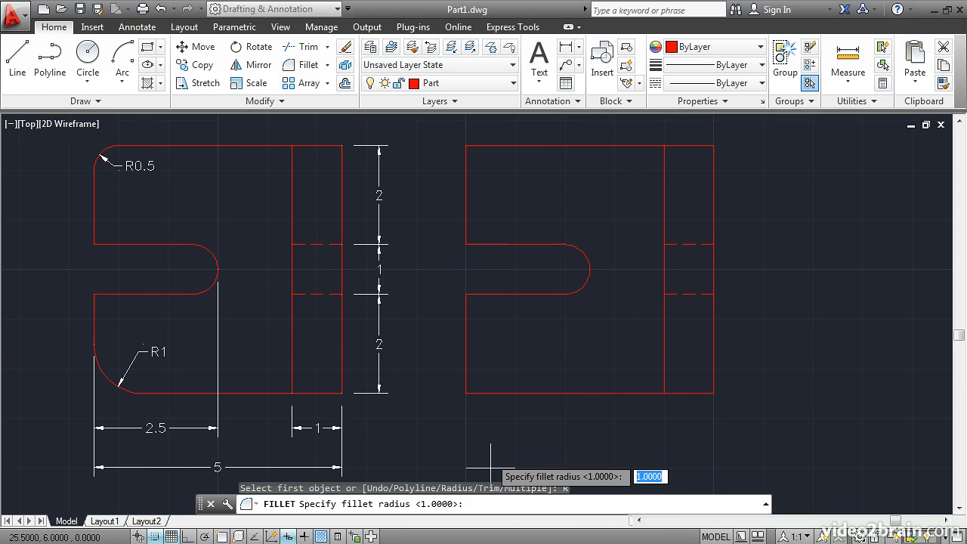
{"action": "type", "text": ".5"}
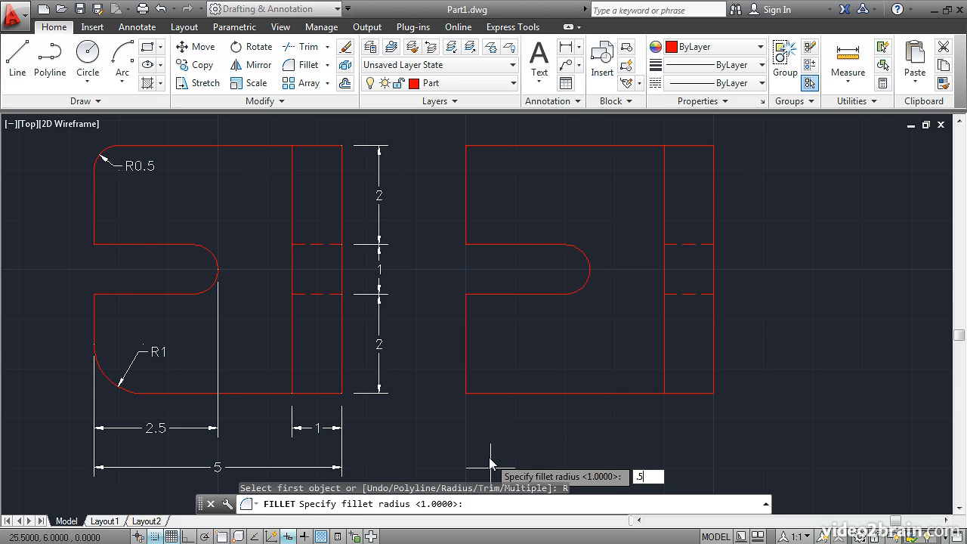
{"action": "key", "text": "Return"}
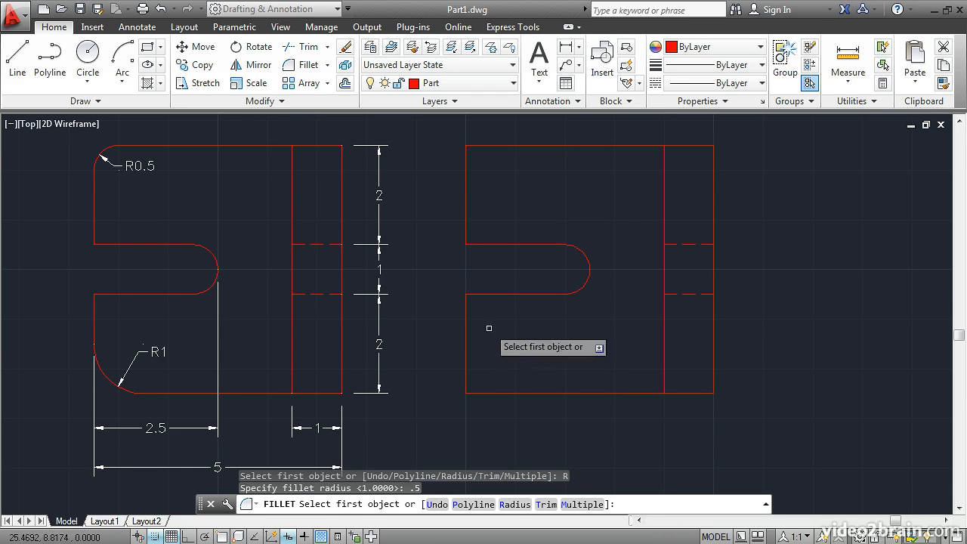
{"action": "left_click", "coordinate": [464, 170]}
{"action": "left_click", "coordinate": [494, 144]}
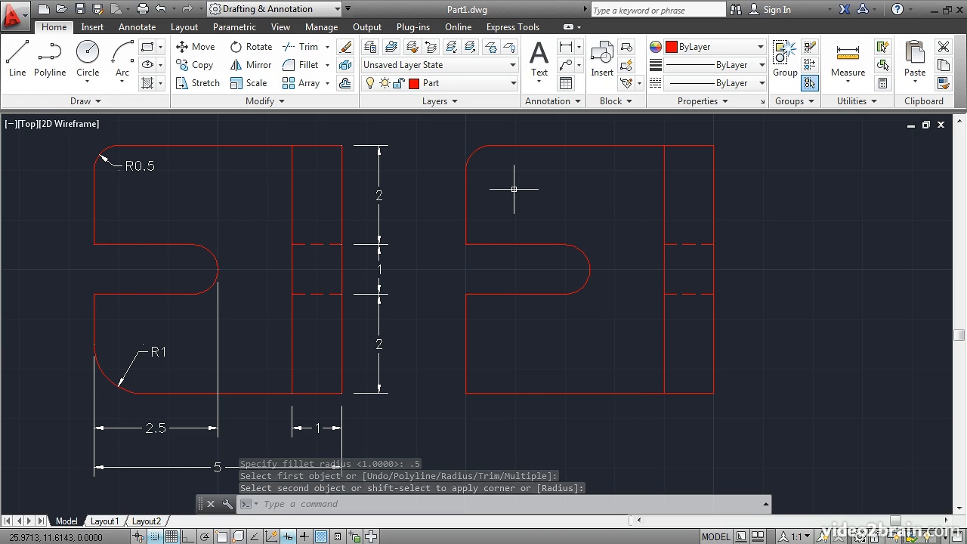
Step: Fillet the new part's lower-left corner with a radius of 1
{"action": "key", "text": "Return"}
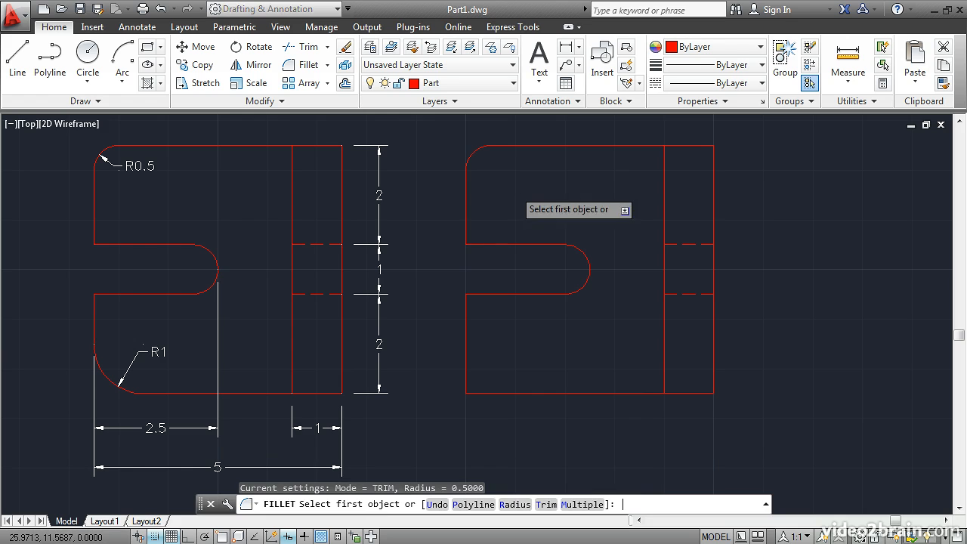
{"action": "left_click", "coordinate": [517, 506]}
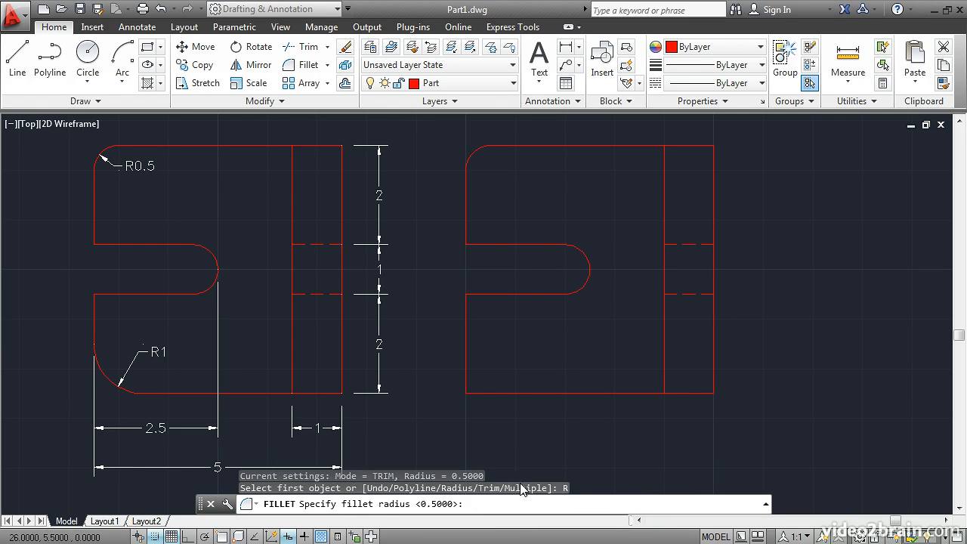
{"action": "type", "text": "1"}
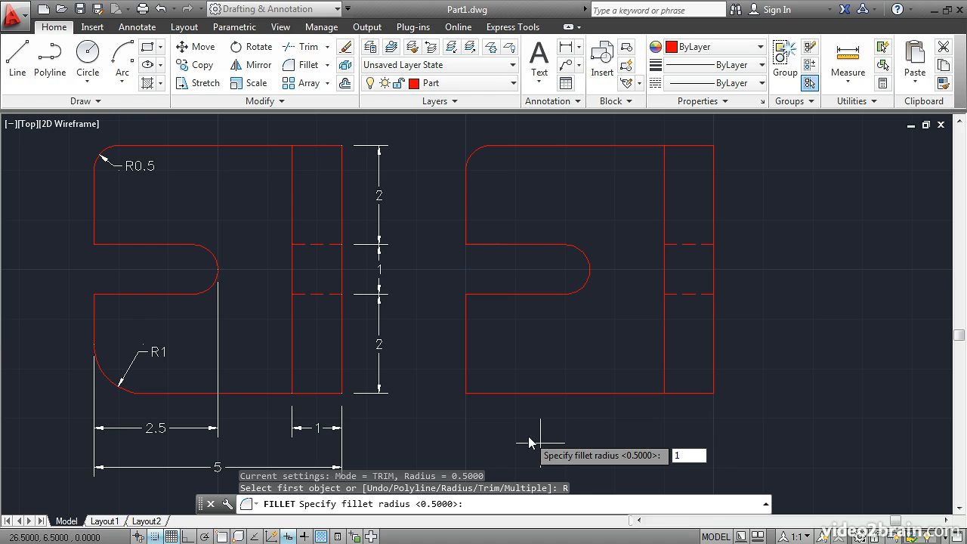
{"action": "key", "text": "Return"}
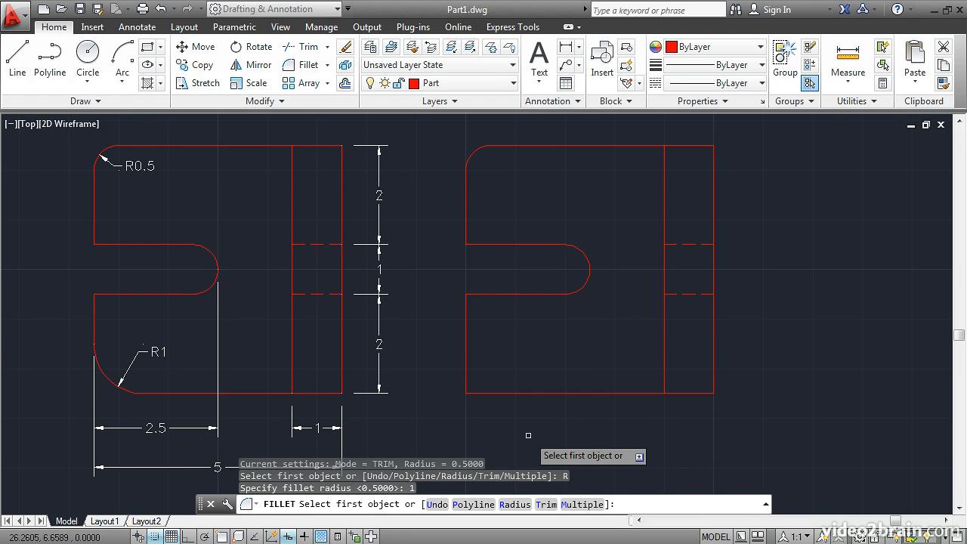
{"action": "left_click", "coordinate": [465, 372]}
{"action": "left_click", "coordinate": [501, 394]}
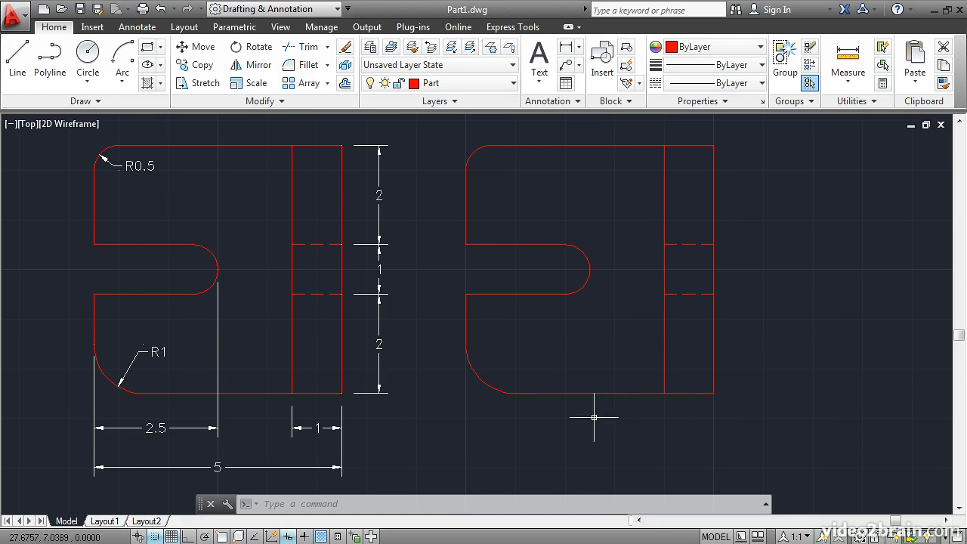
Step: Switch the snap type to PolarSnap in the drafting settings and turn on polar tracking
{"action": "mouse_move", "coordinate": [778, 367]}
{"action": "middle_mouse_down"}
{"action": "mouse_move", "coordinate": [623, 389]}
{"action": "mouse_move", "coordinate": [328, 401]}
{"action": "mouse_move", "coordinate": [256, 370]}
{"action": "middle_mouse_up"}
{"action": "scroll", "coordinate": [328, 401], "scroll_direction": "down", "scroll_amount": 2}
{"action": "scroll", "coordinate": [256, 368], "scroll_direction": "up", "scroll_amount": 2}
{"action": "middle_click_drag", "start_coordinate": [354, 358], "coordinate": [281, 390]}
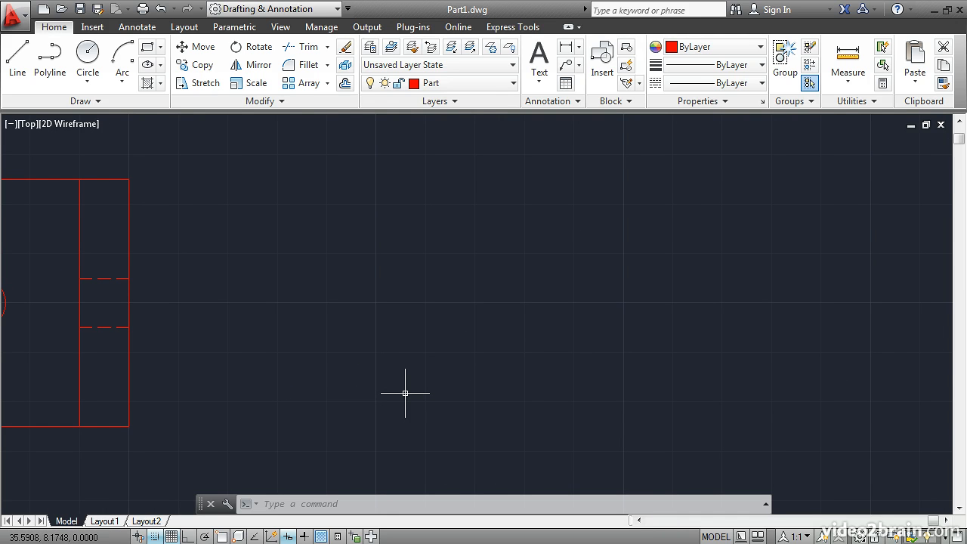
{"action": "right_click", "coordinate": [156, 537]}
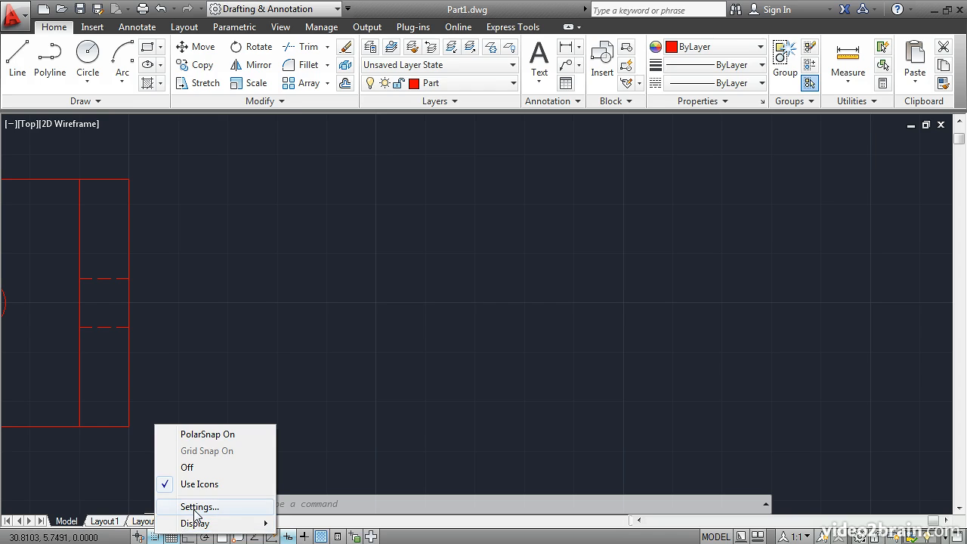
{"action": "left_click", "coordinate": [195, 508]}
{"action": "left_click", "coordinate": [361, 382]}
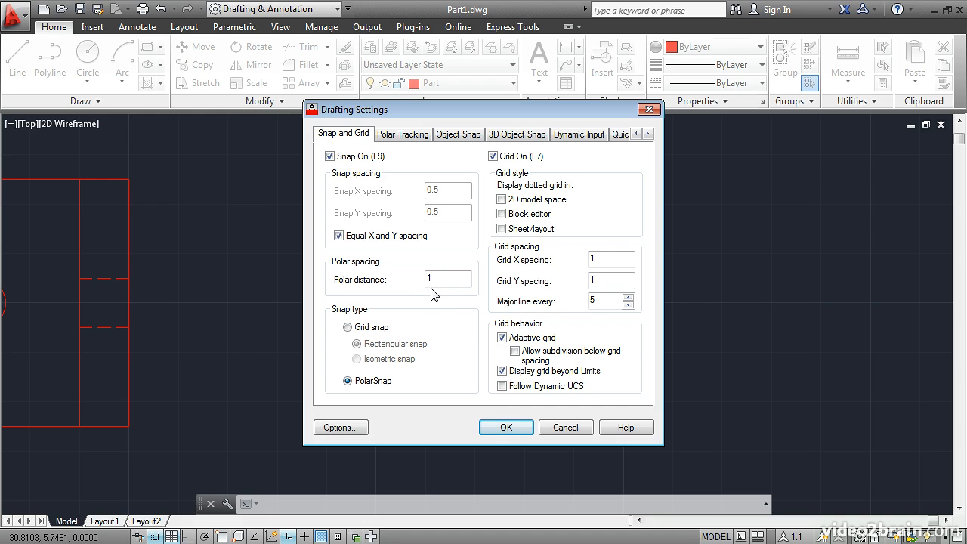
{"action": "left_click", "coordinate": [501, 426]}
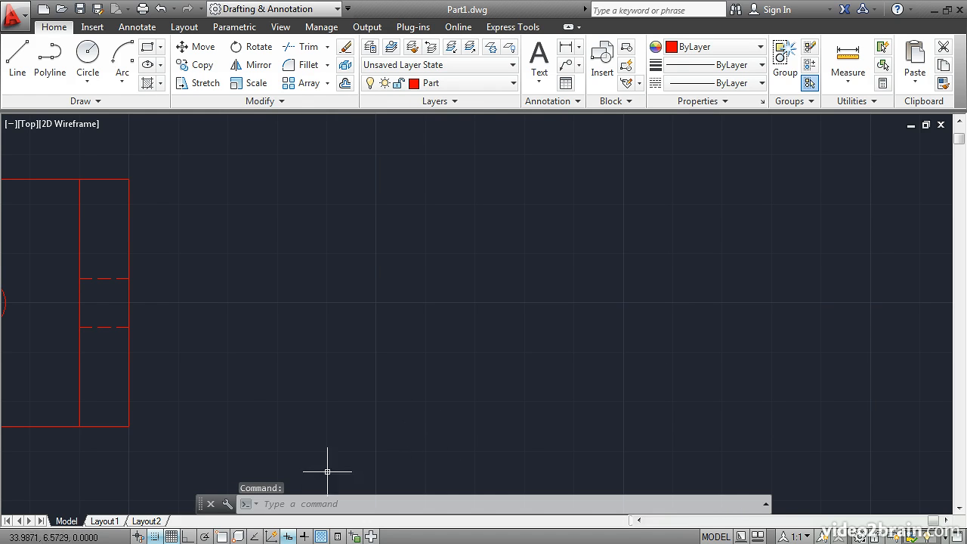
{"action": "left_click", "coordinate": [204, 537]}
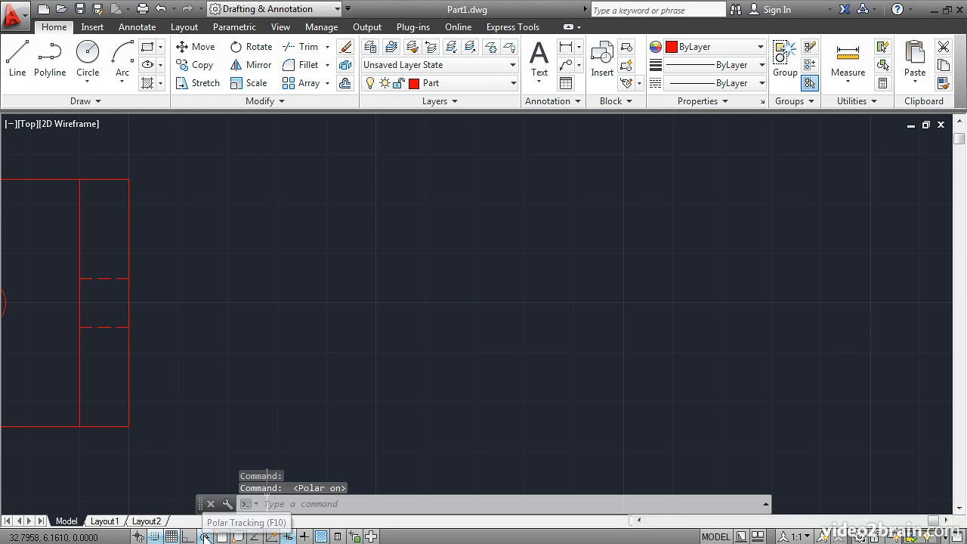
Step: Start a line in the empty space beside the part and set the polar tracking angle to 30 degrees
{"action": "left_click", "coordinate": [17, 54]}
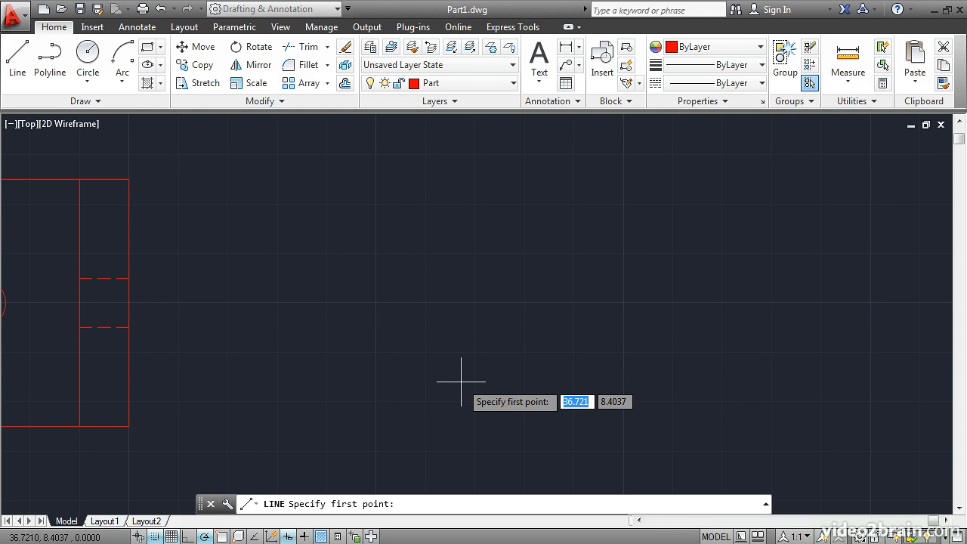
{"action": "left_click", "coordinate": [452, 339]}
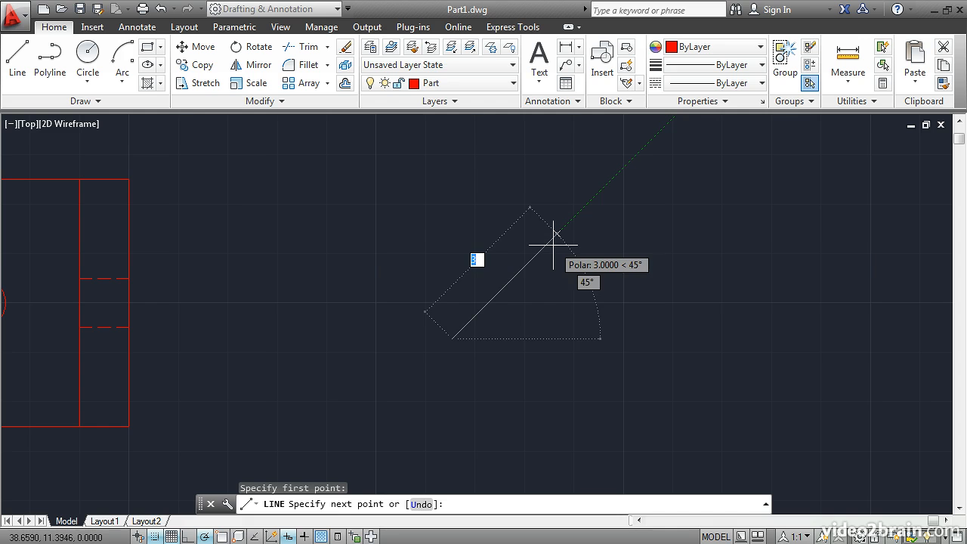
{"action": "right_click", "coordinate": [205, 537]}
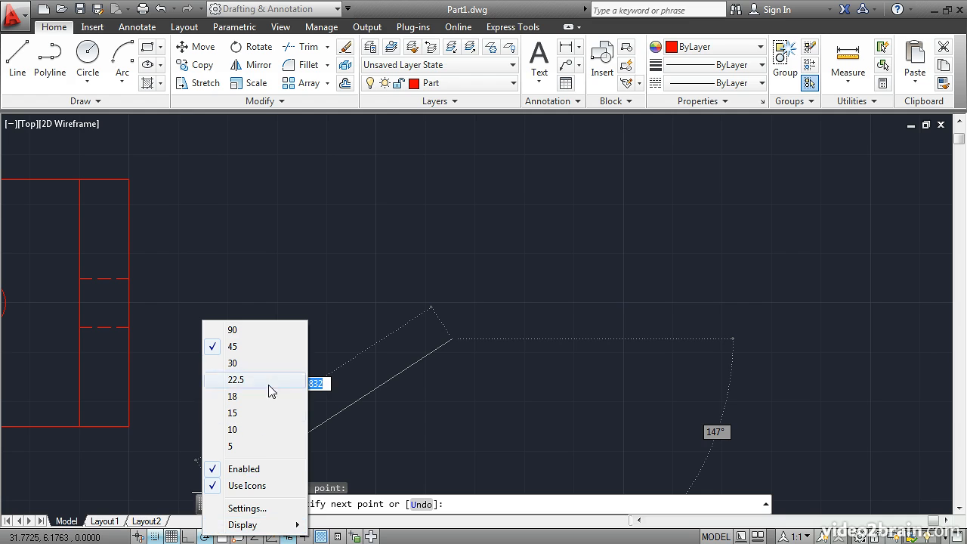
{"action": "left_click", "coordinate": [233, 364]}
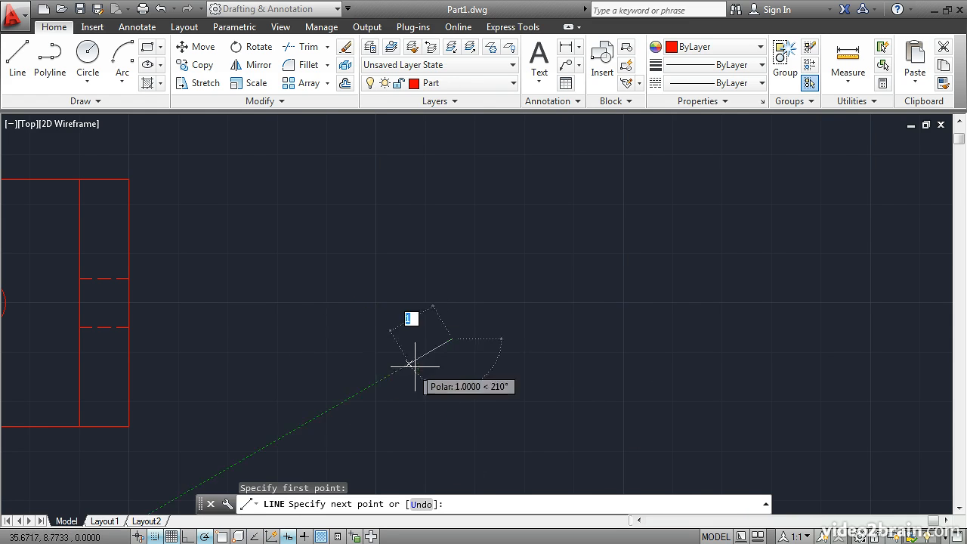
Step: Draw four connected segments of about 2 units each: rightward, at 30°, straight up, and leftward, leaving the outline open
{"action": "left_click", "coordinate": [551, 333]}
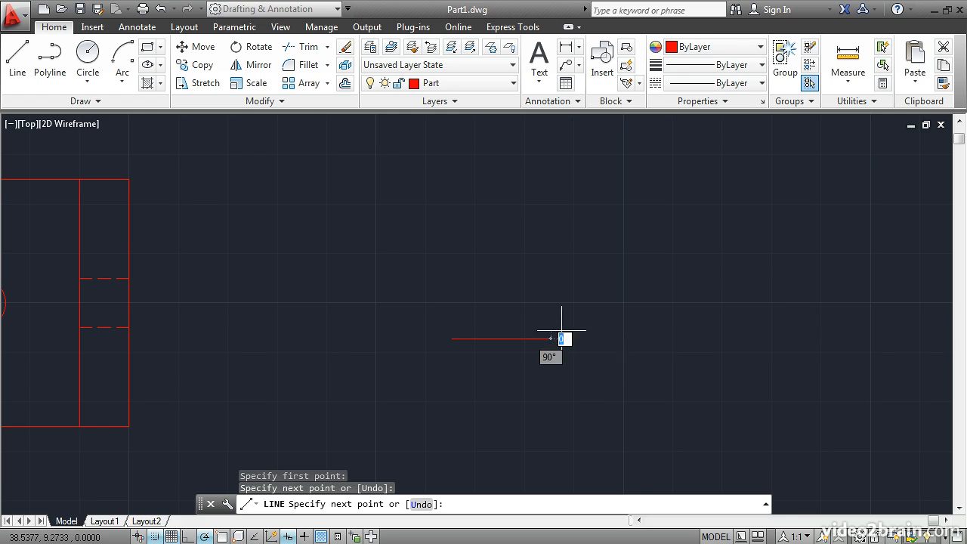
{"action": "left_click", "coordinate": [636, 289]}
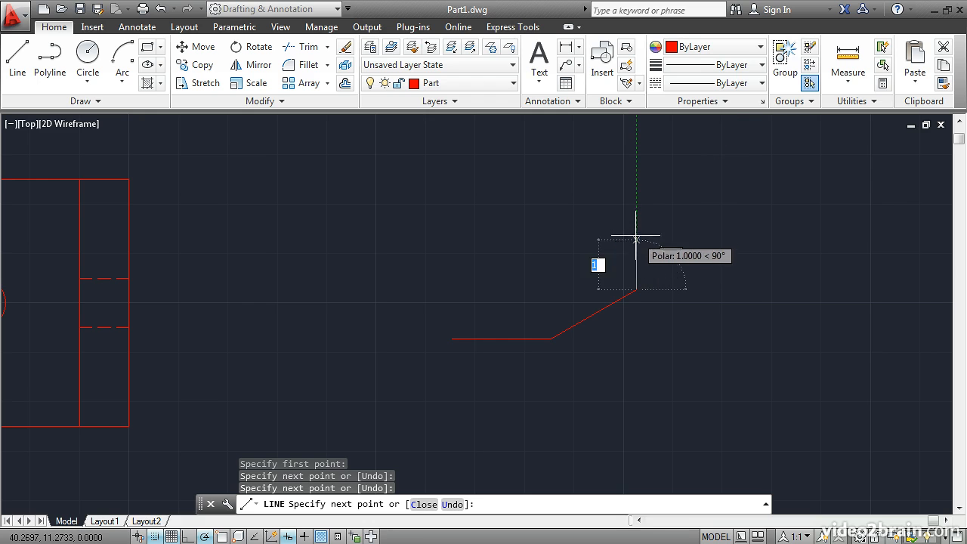
{"action": "left_click", "coordinate": [635, 189]}
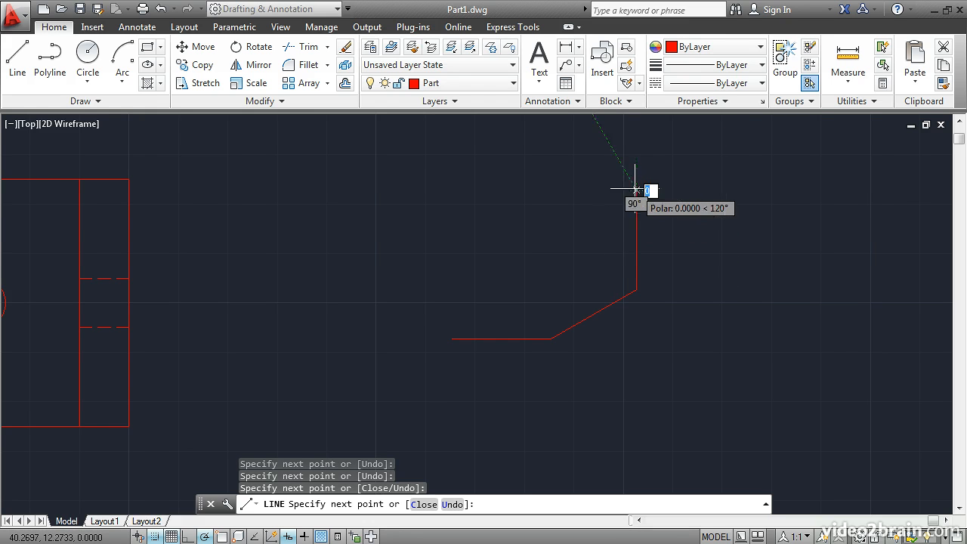
{"action": "left_click", "coordinate": [536, 189]}
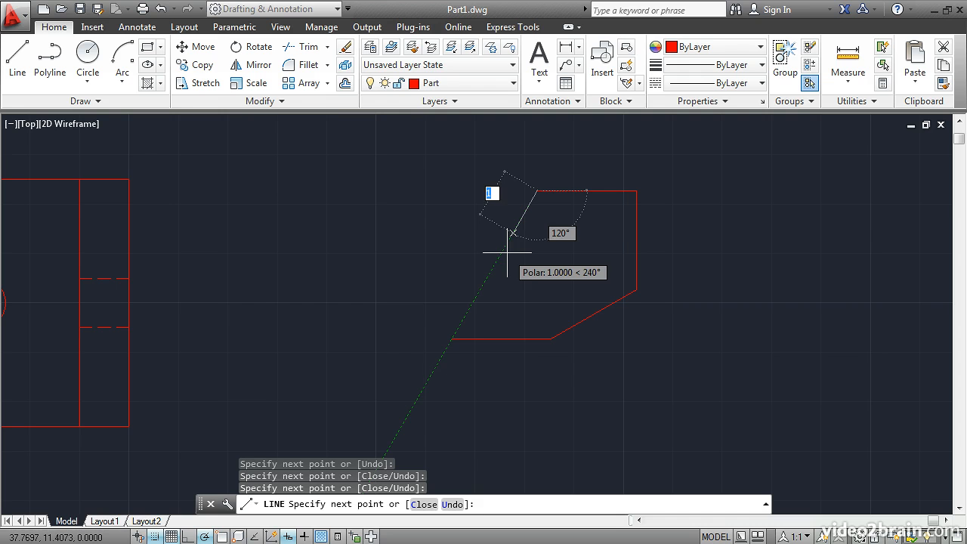
{"action": "key", "text": "Return"}
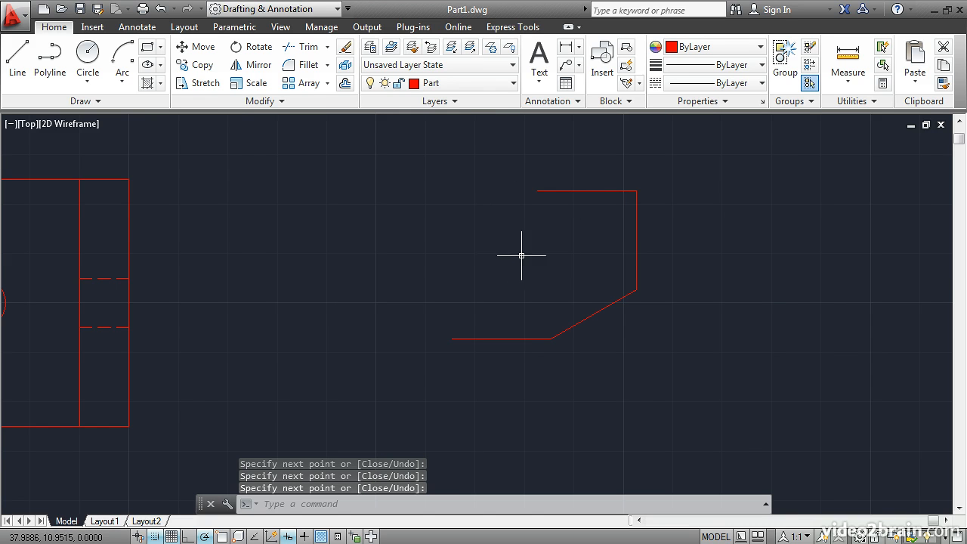
Step: Change the snap type from PolarSnap to grid snap with isometric snap in the drafting settings
{"action": "scroll", "coordinate": [593, 231], "scroll_direction": "down", "scroll_amount": 2}
{"action": "mouse_move", "coordinate": [591, 232]}
{"action": "middle_mouse_down"}
{"action": "mouse_move", "coordinate": [199, 292]}
{"action": "mouse_move", "coordinate": [102, 295]}
{"action": "middle_mouse_up"}
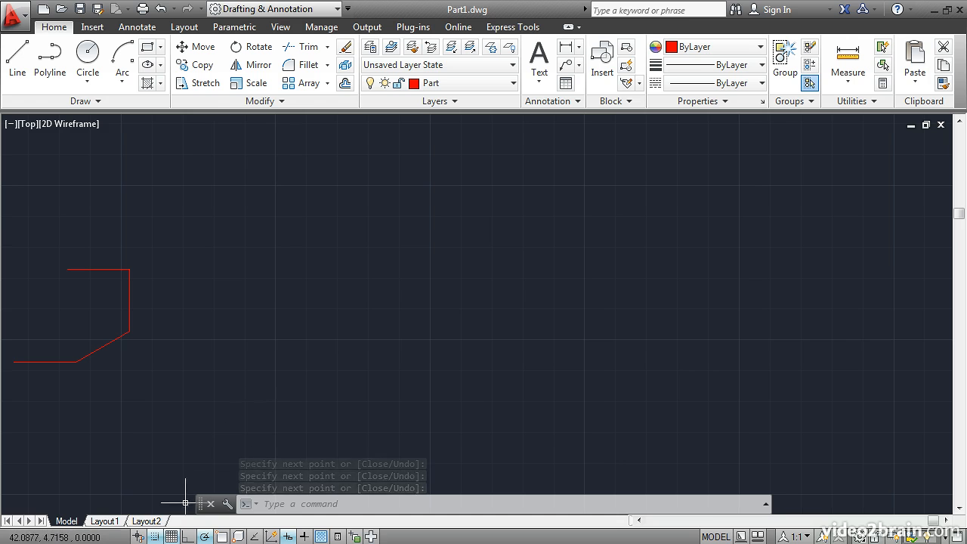
{"action": "right_click", "coordinate": [155, 537]}
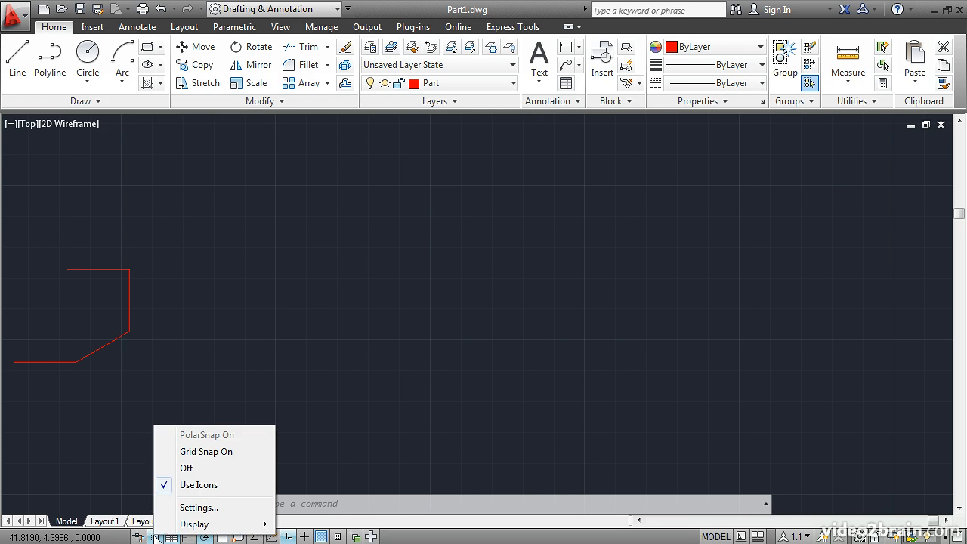
{"action": "left_click", "coordinate": [207, 508]}
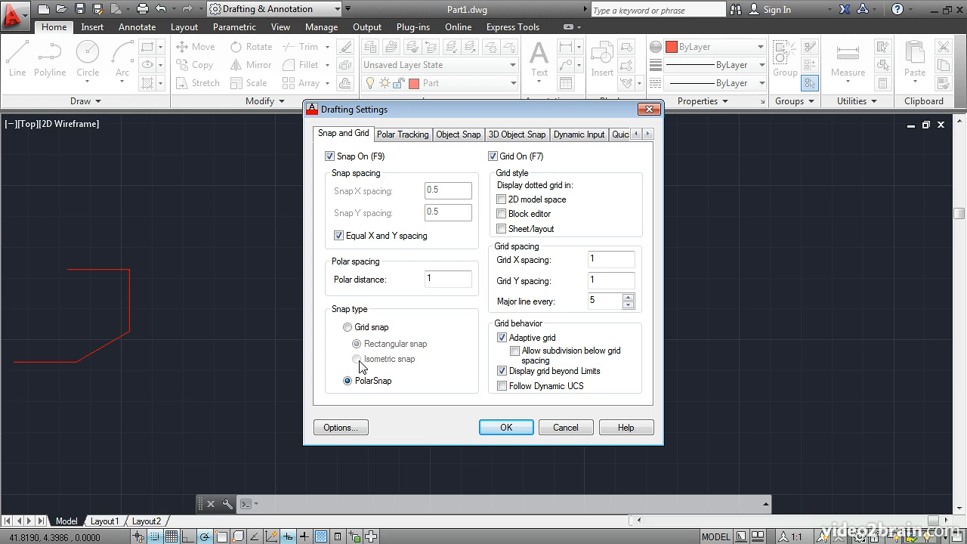
{"action": "left_click", "coordinate": [348, 328]}
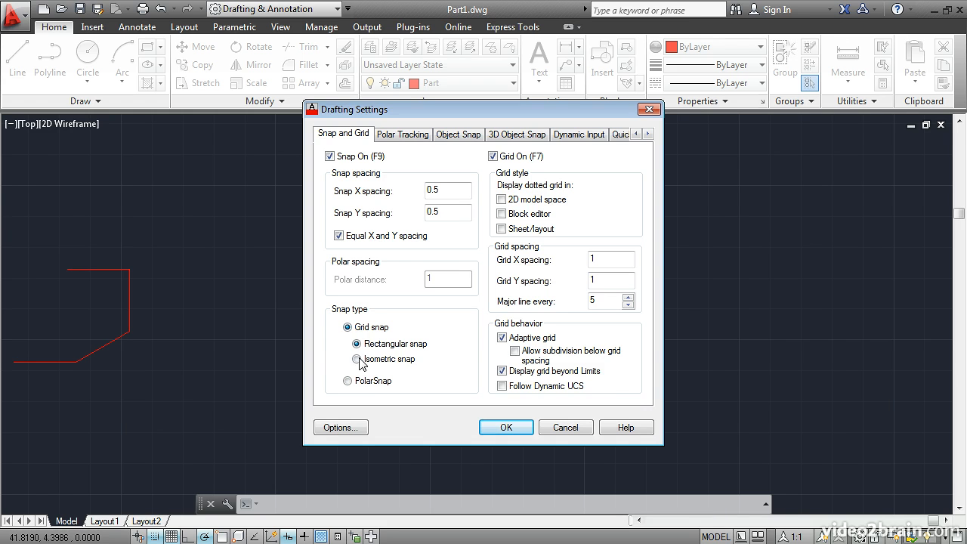
{"action": "left_click", "coordinate": [357, 360]}
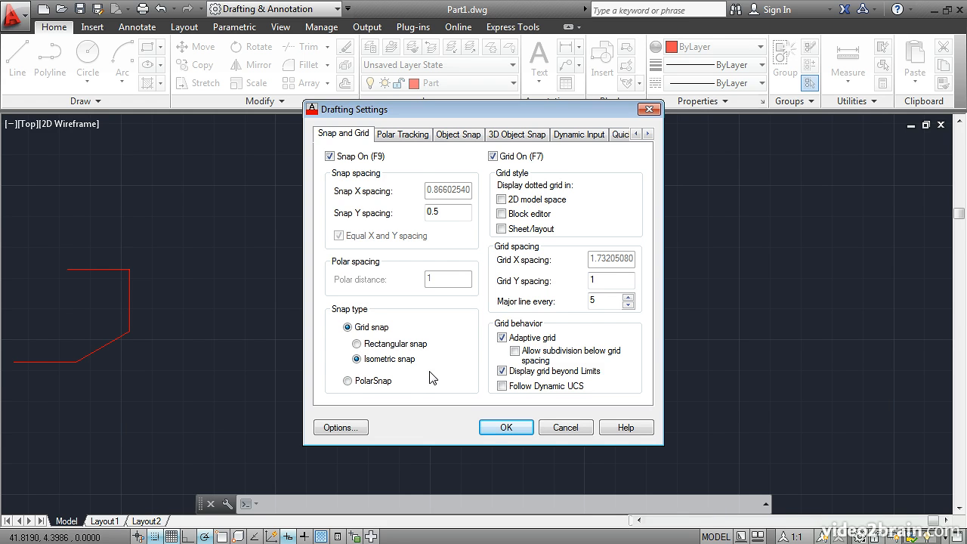
{"action": "left_click", "coordinate": [497, 426]}
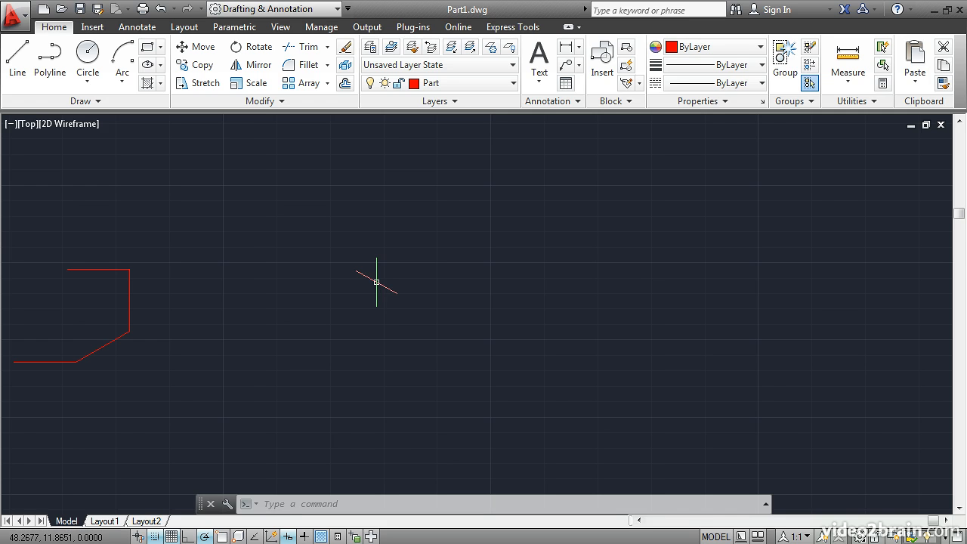
Step: Cycle the crosshairs through the isometric planes, ending on Isoplane Top, and turn on Ortho mode
{"action": "key", "text": "F5"}
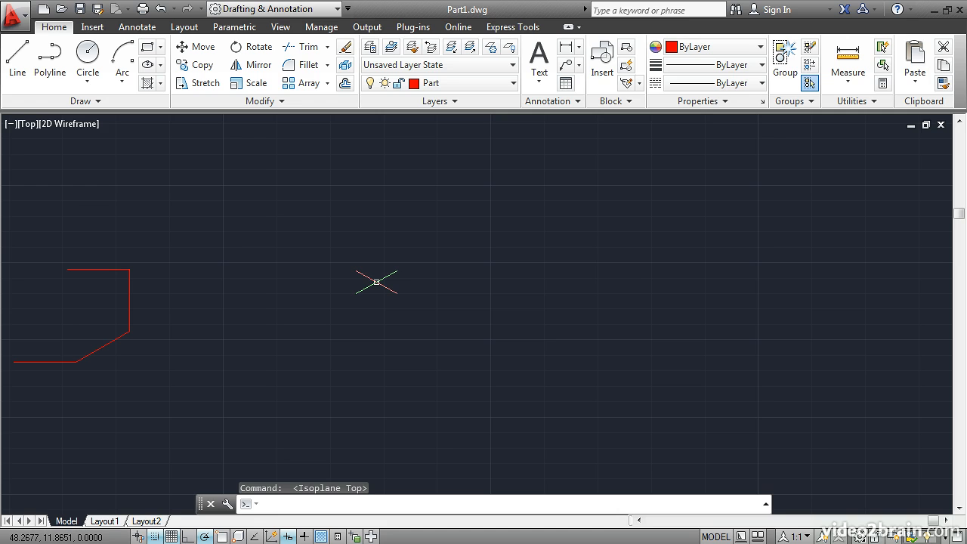
{"action": "key", "text": "F5"}
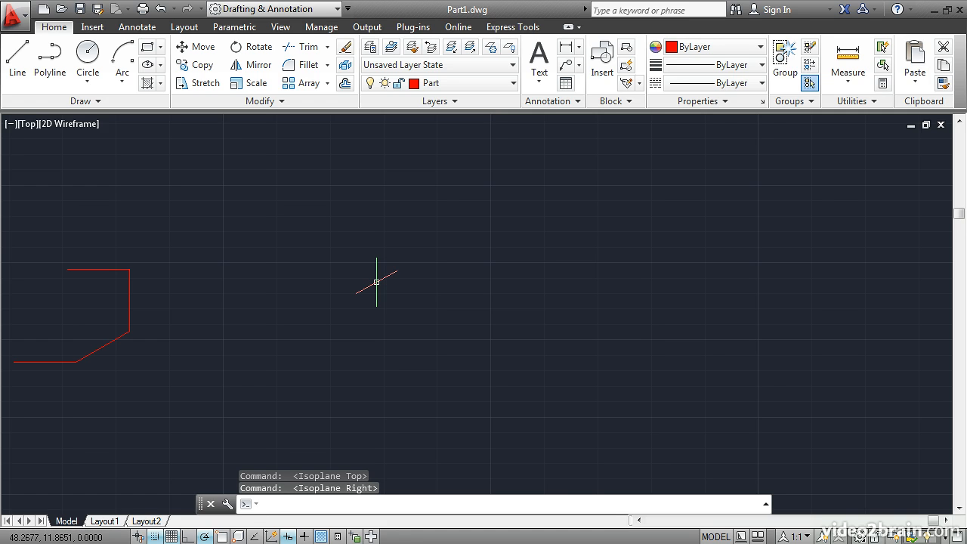
{"action": "key", "text": "F5"}
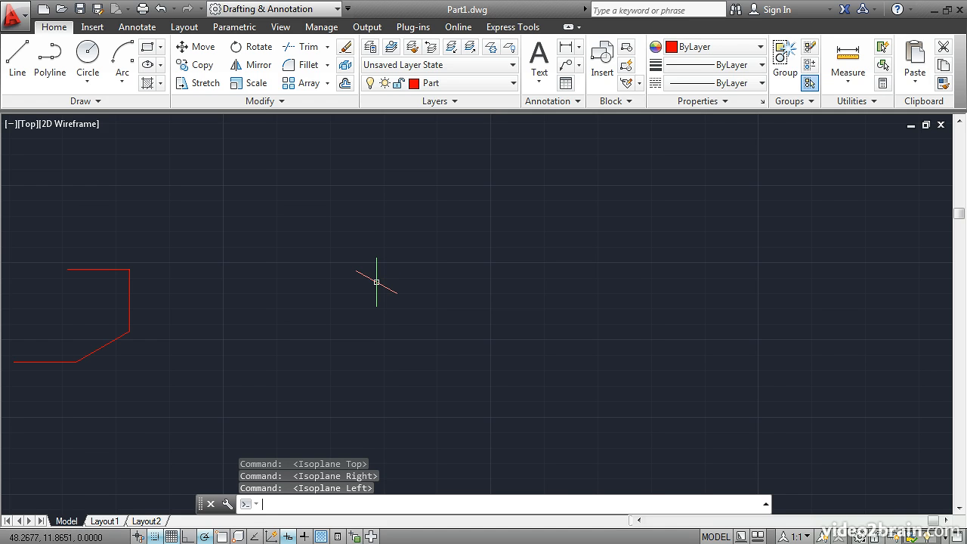
{"action": "key", "text": "F5"}
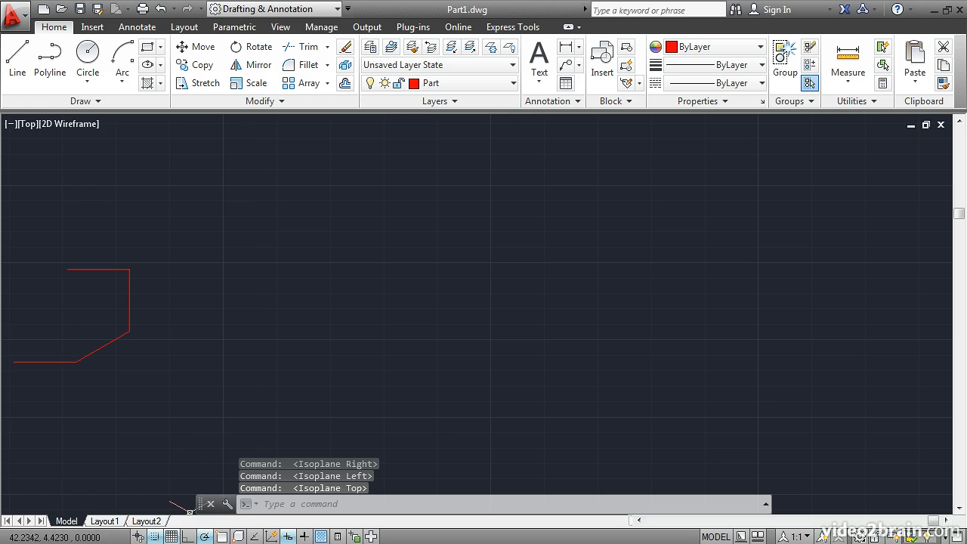
{"action": "left_click", "coordinate": [189, 537]}
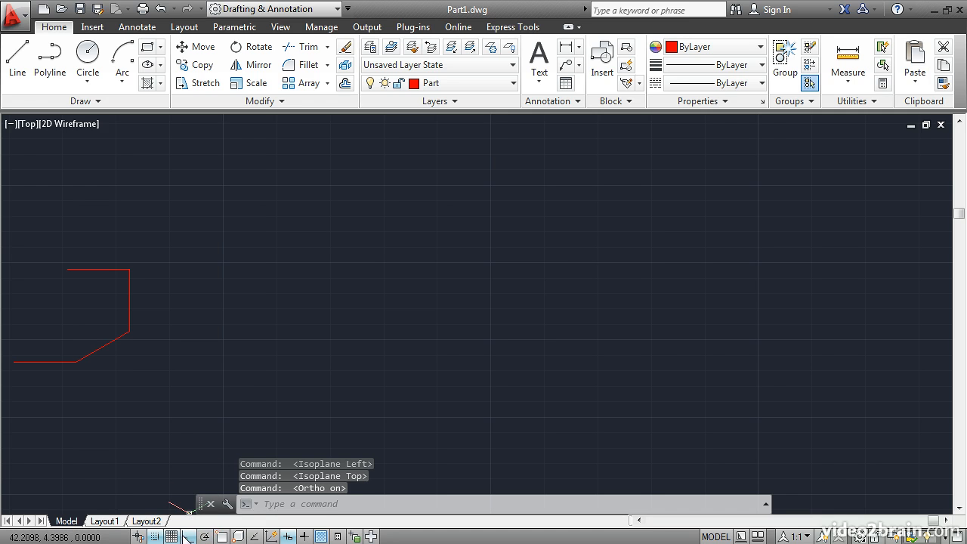
Step: Draw the cube's top face in empty space as a closed isometric rhombus with sides about 5 units long
{"action": "left_click", "coordinate": [19, 63]}
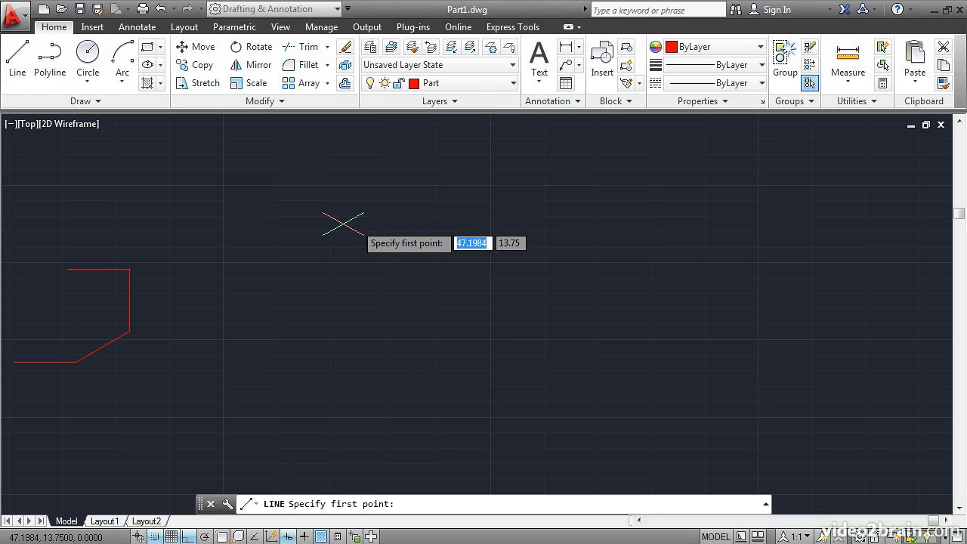
{"action": "left_click", "coordinate": [371, 225]}
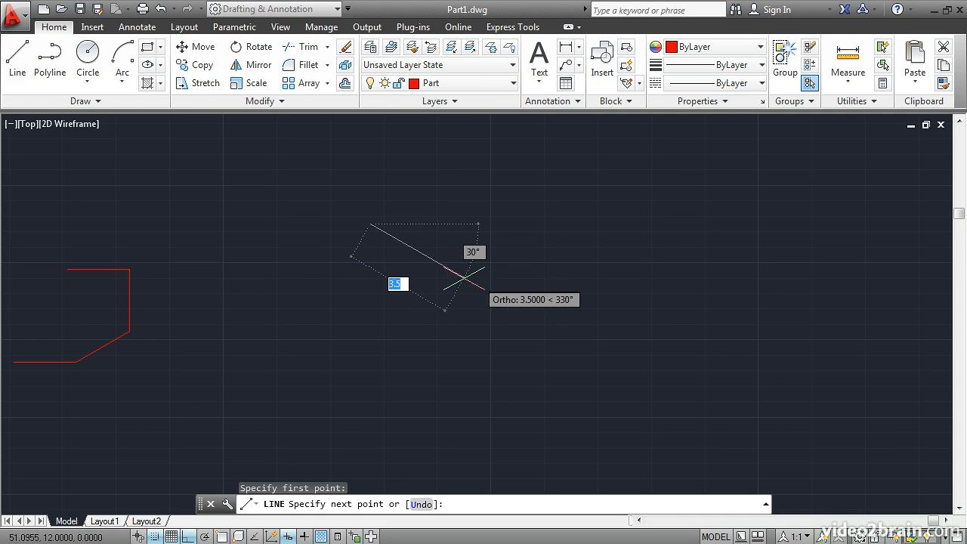
{"action": "left_click", "coordinate": [500, 300]}
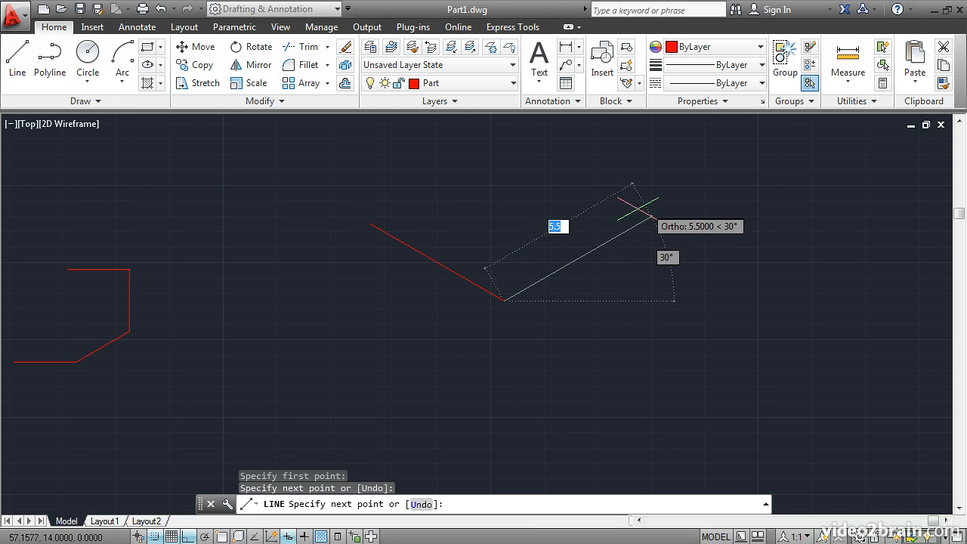
{"action": "left_click", "coordinate": [639, 224]}
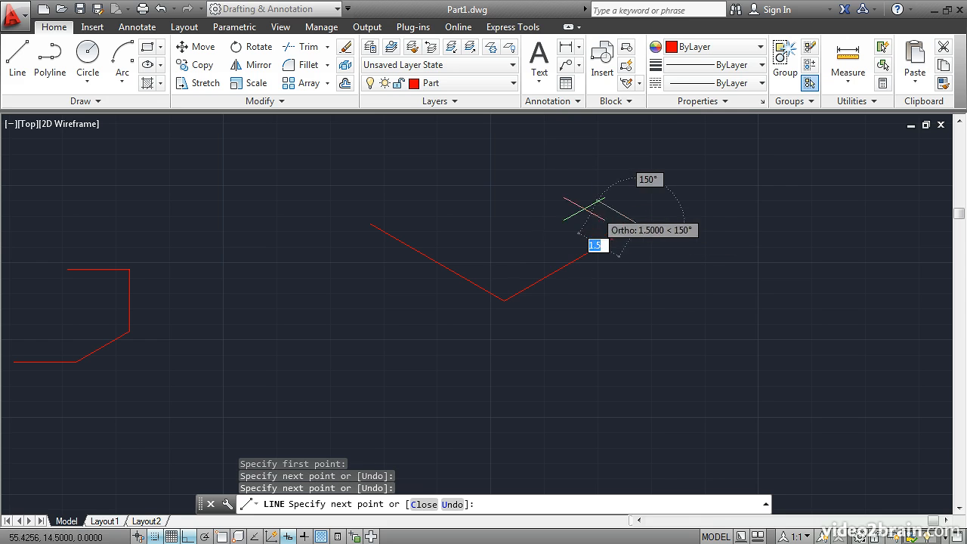
{"action": "left_click", "coordinate": [505, 145]}
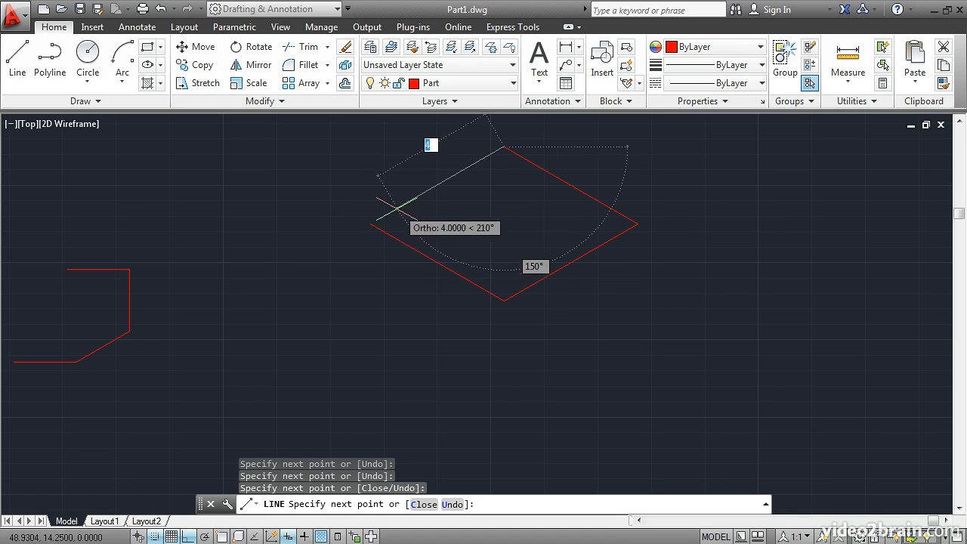
{"action": "left_click", "coordinate": [371, 224]}
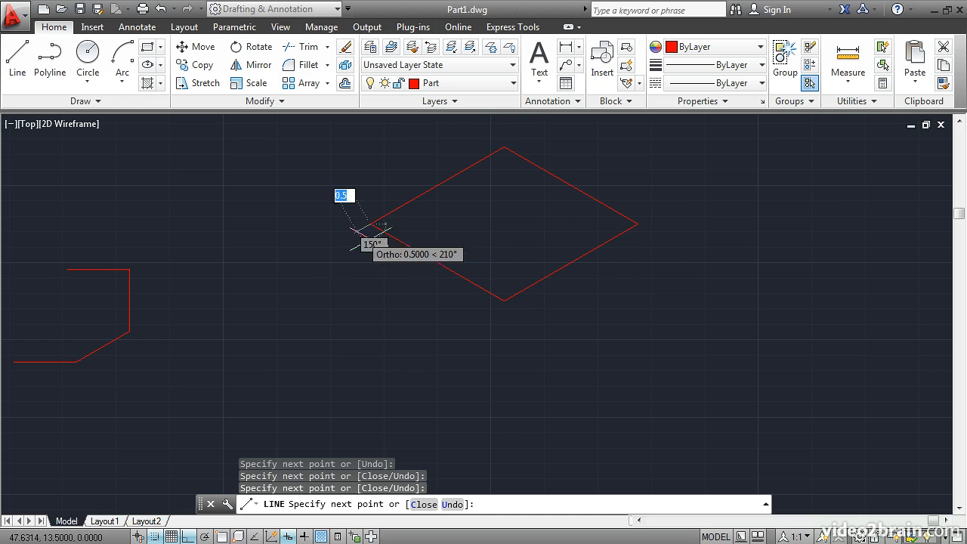
{"action": "key", "text": "Return"}
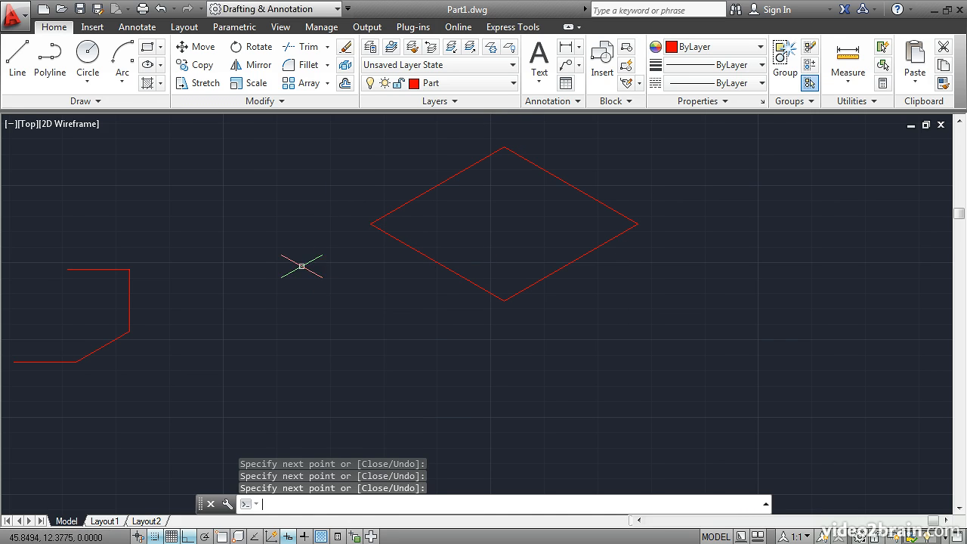
Step: Switch to Isoplane Right and draw the cube's right face below the rhombus with three connected 5-unit lines
{"action": "key", "text": "Return"}
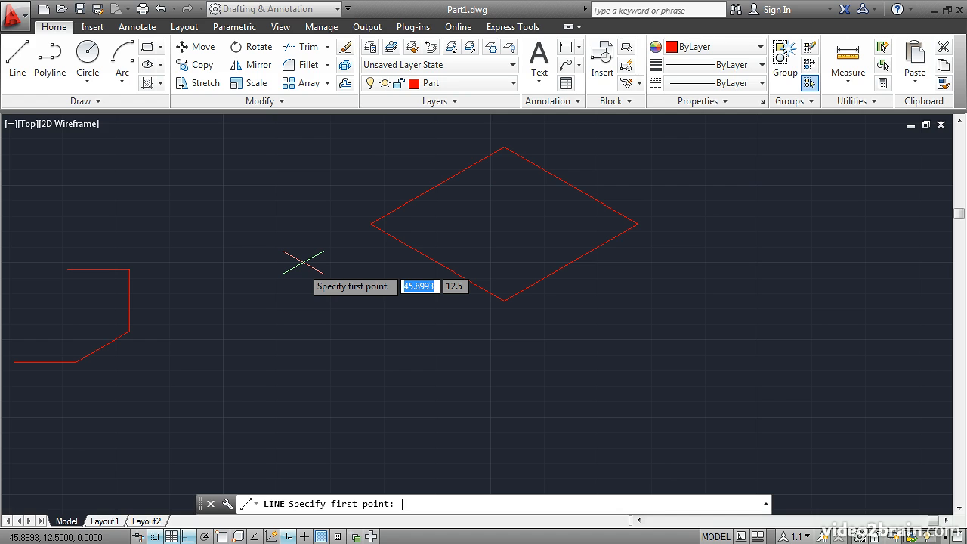
{"action": "key", "text": "F5"}
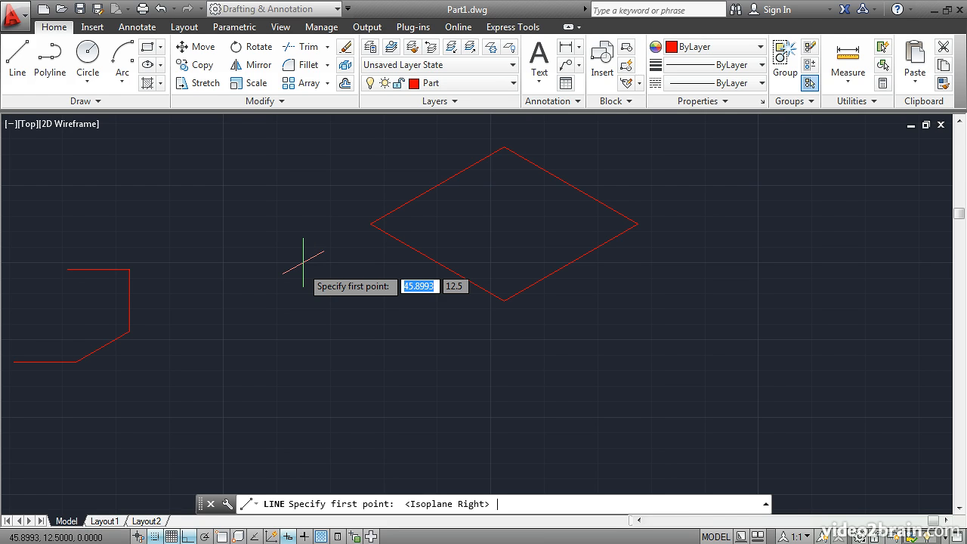
{"action": "left_click", "coordinate": [504, 300]}
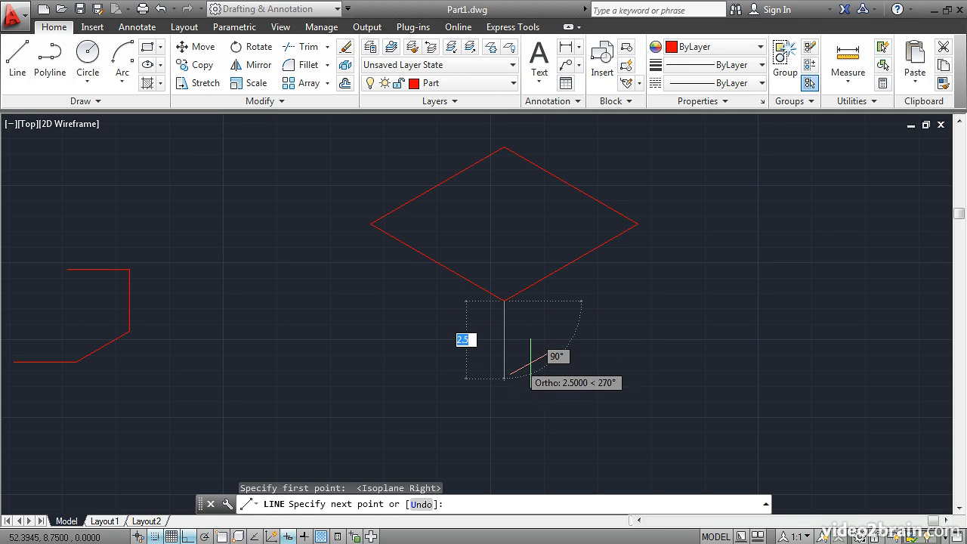
{"action": "left_click", "coordinate": [518, 442]}
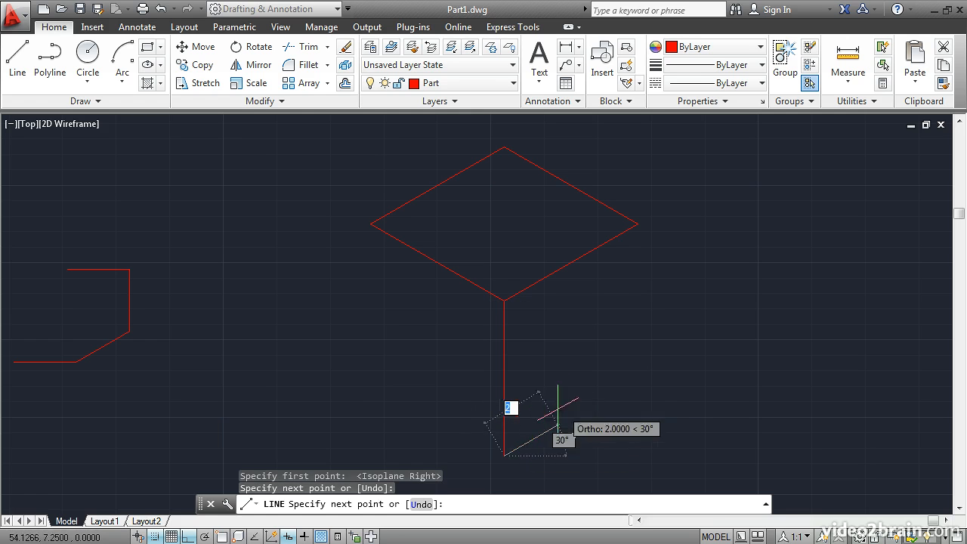
{"action": "left_click", "coordinate": [638, 374]}
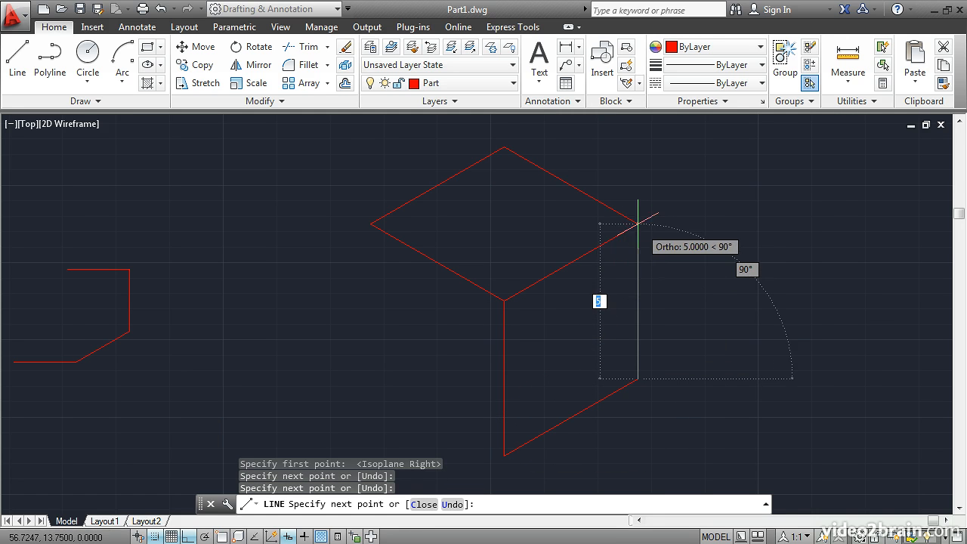
{"action": "left_click", "coordinate": [640, 224]}
{"action": "key", "text": "Return"}
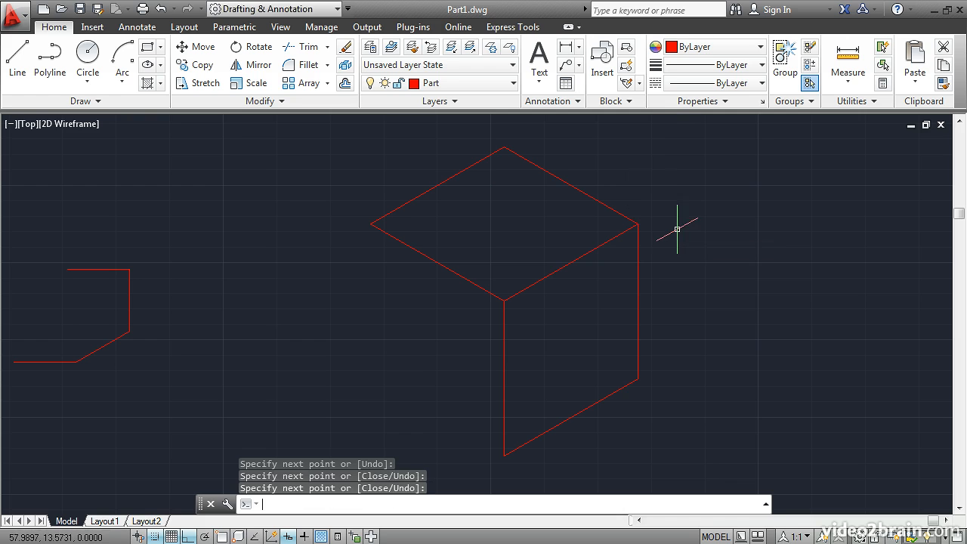
Step: Switch to Isoplane Left and complete the cube's left face with two lines, each about 5 units long
{"action": "key", "text": "Return"}
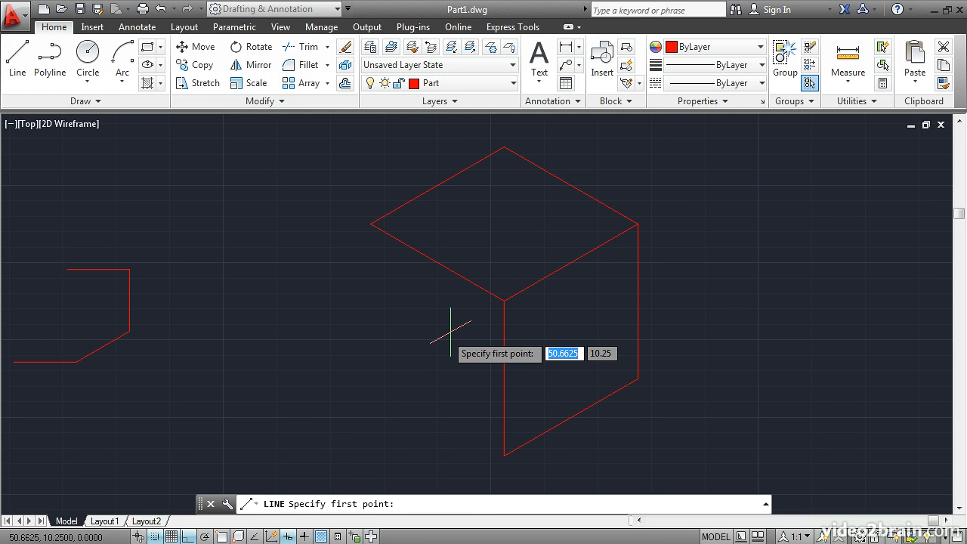
{"action": "key", "text": "F5"}
{"action": "left_click", "coordinate": [504, 455]}
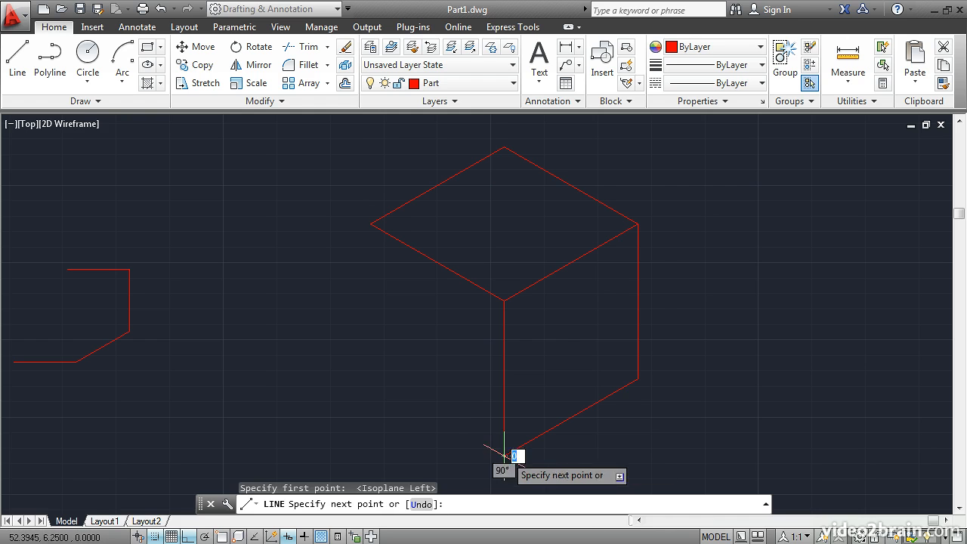
{"action": "left_click", "coordinate": [371, 380]}
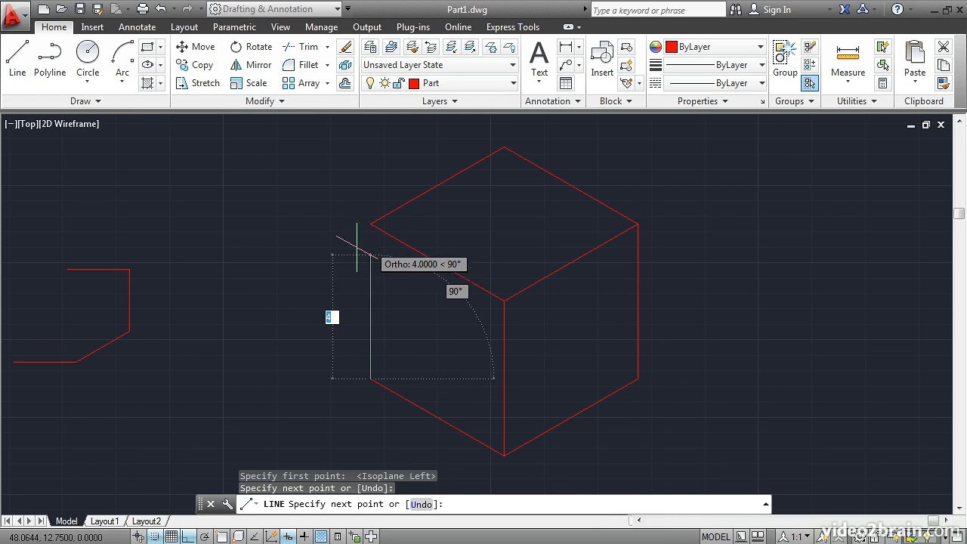
{"action": "left_click", "coordinate": [371, 224]}
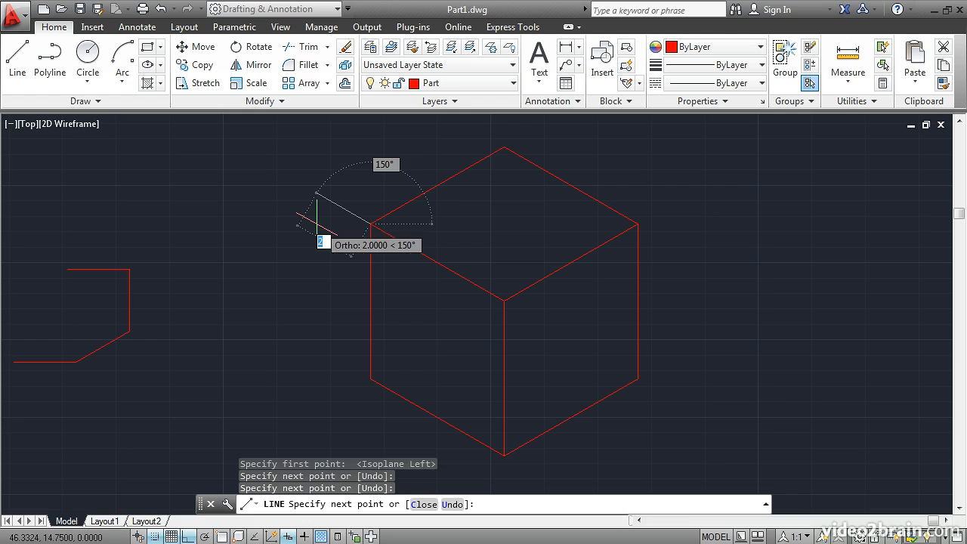
{"action": "key", "text": "Return"}
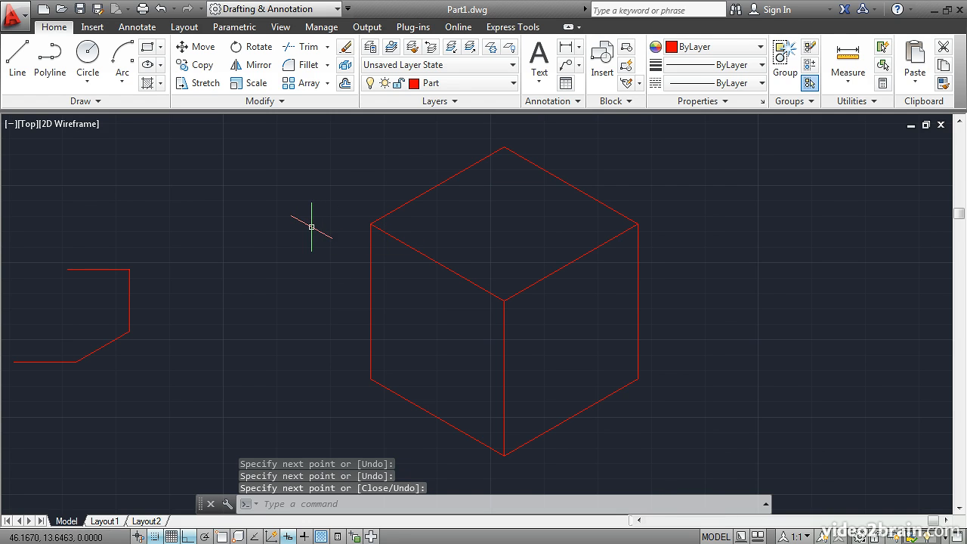